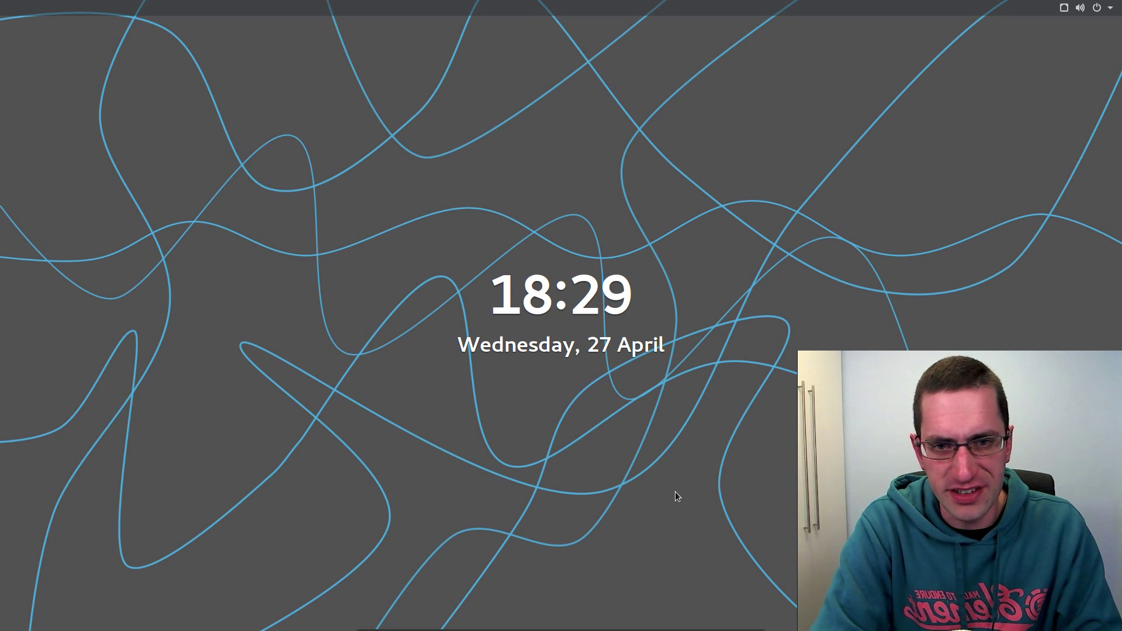
Unlock the session by raising the lock-screen curtain and entering the account password.
{"action": "left_click_drag", "start_coordinate": [678, 498], "coordinate": [675, 124]}
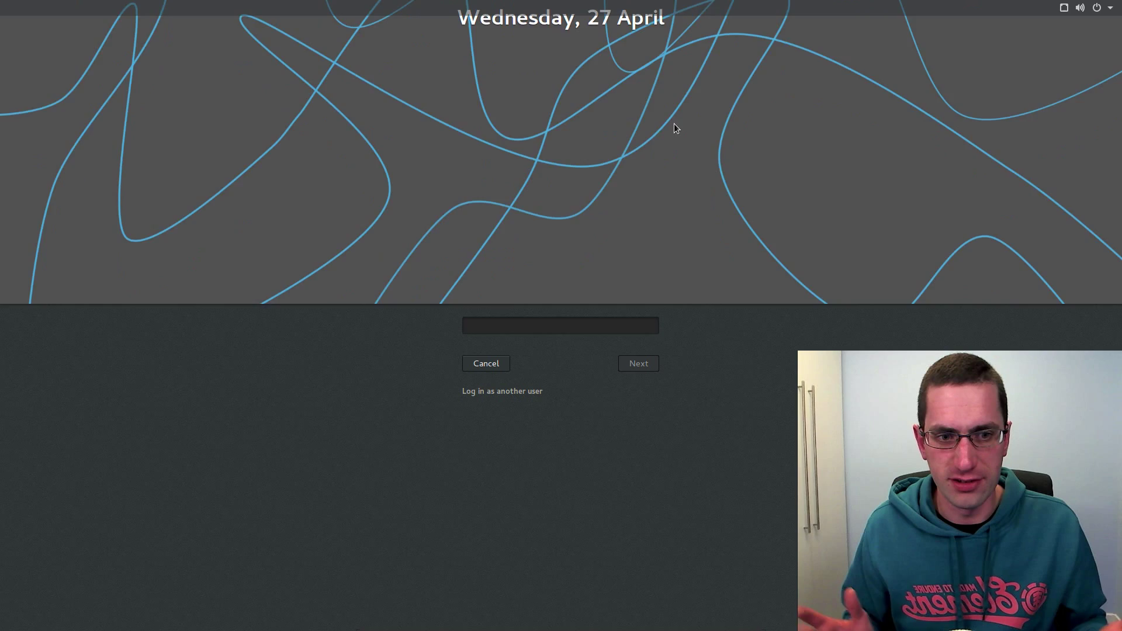
{"action": "type", "text": "••••••••••"}
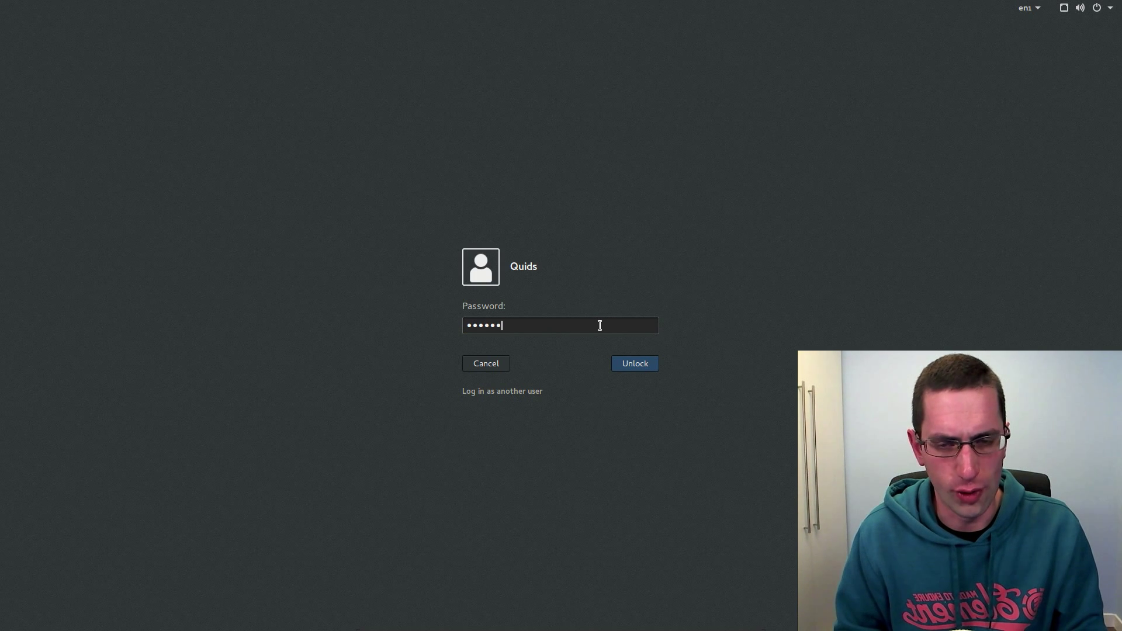
{"action": "key", "text": "Return"}
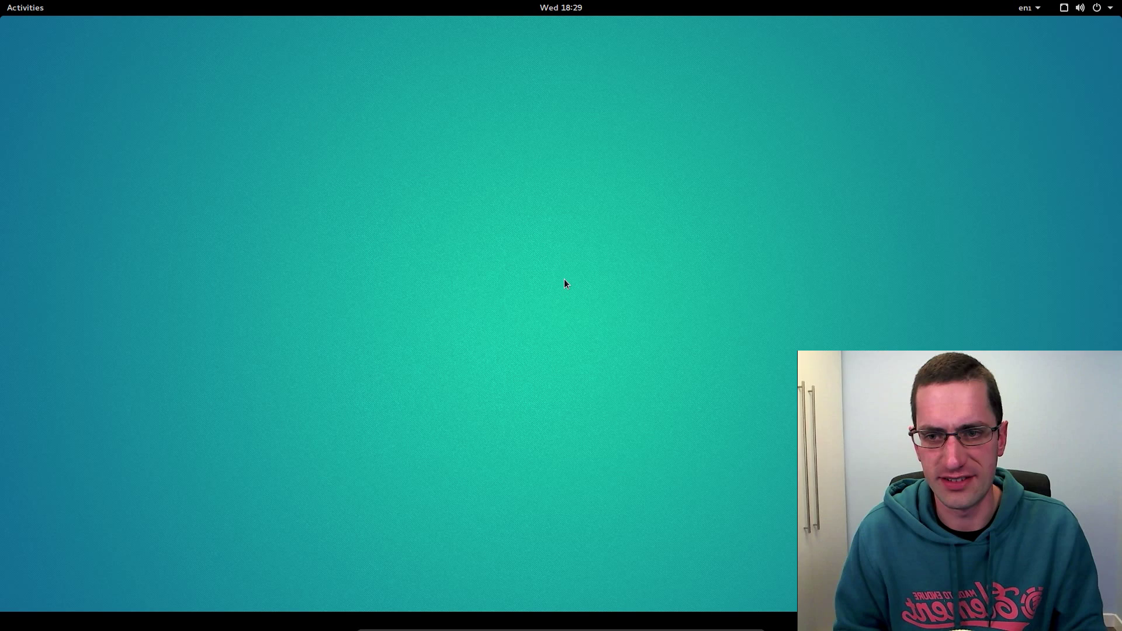
Launch Videos through an Activities search for 'tot' and shrink it to a floating window.
{"action": "left_click", "coordinate": [18, 6]}
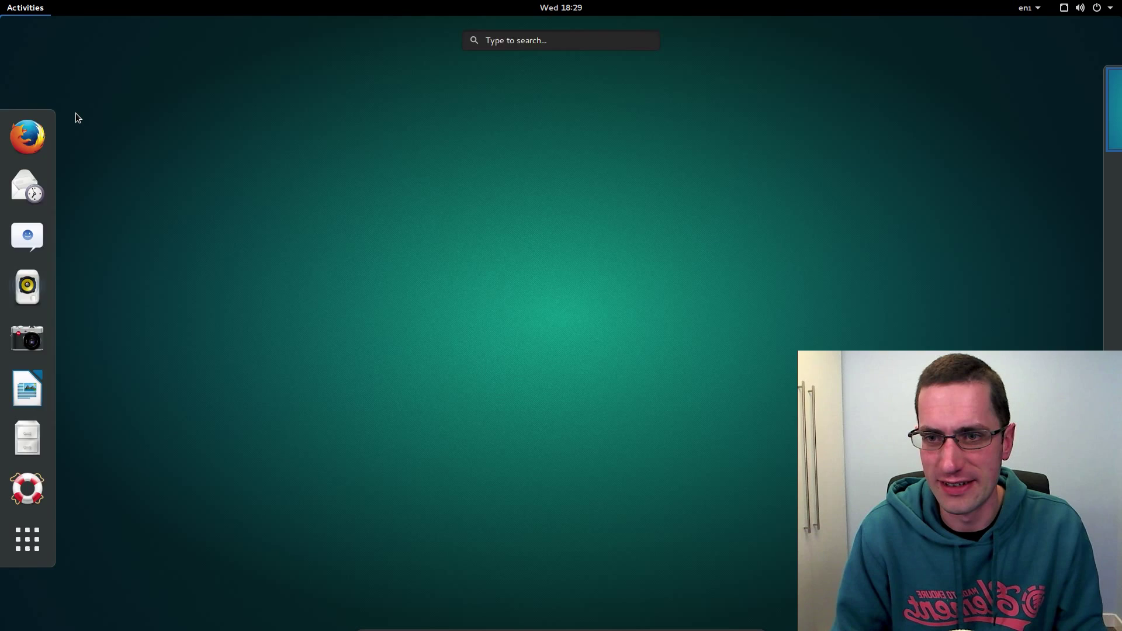
{"action": "type", "text": "tot"}
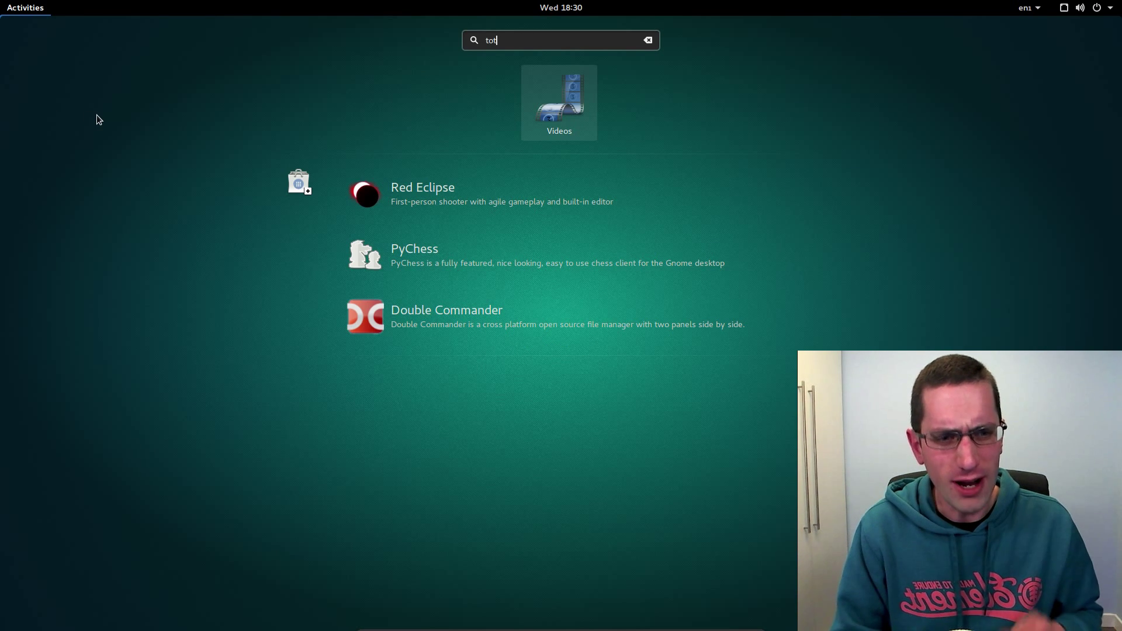
{"action": "left_click", "coordinate": [527, 91]}
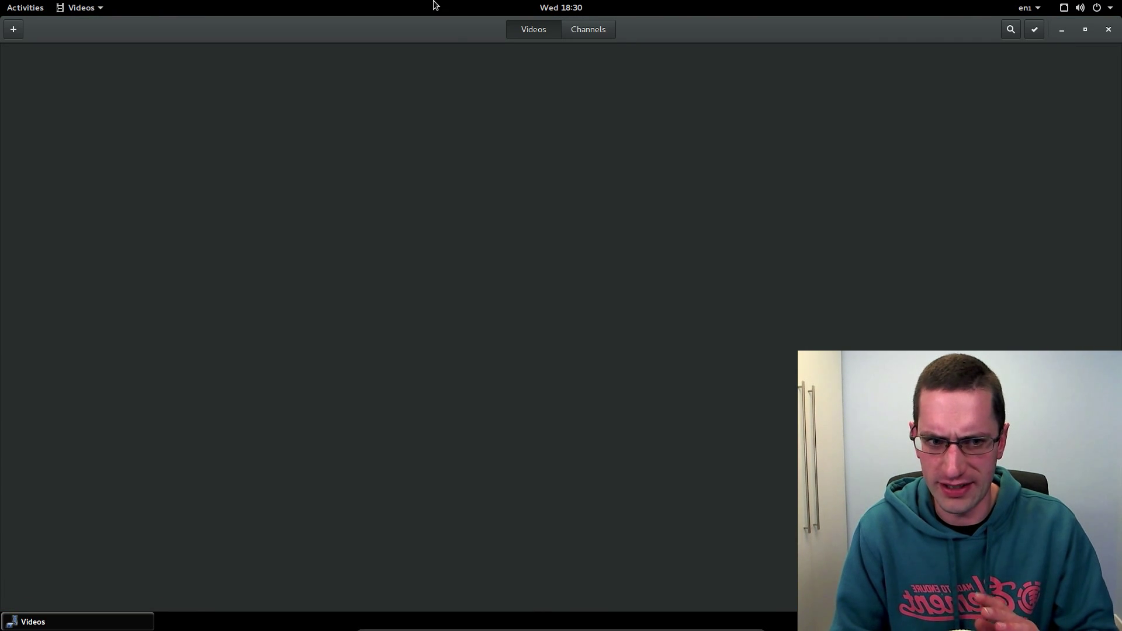
{"action": "left_click_drag", "start_coordinate": [433, 26], "coordinate": [383, 124]}
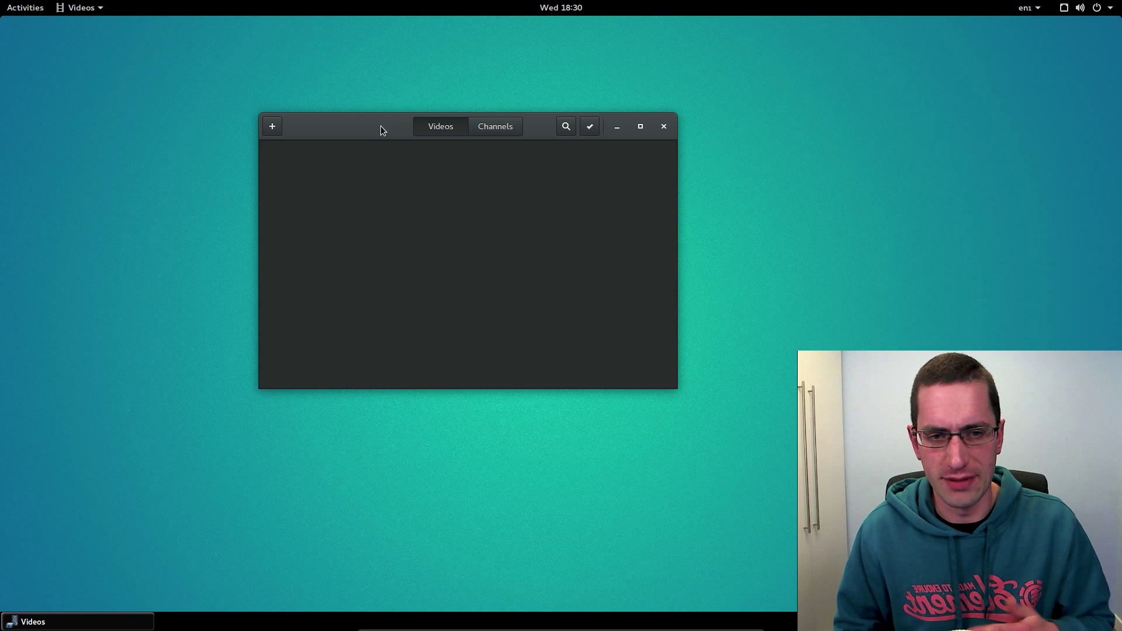
Try 'fil' in the Videos search, clear it, and return to the Activities overview.
{"action": "type", "text": "fil"}
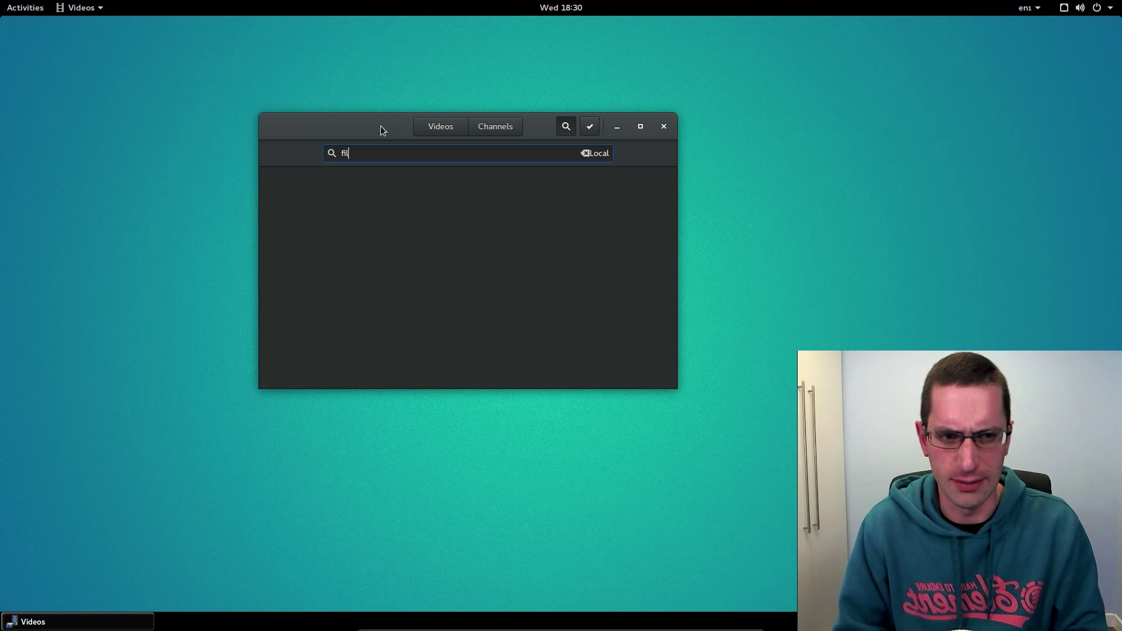
{"action": "key", "text": "BackSpace"}
{"action": "key", "text": "BackSpace"}
{"action": "key", "text": "BackSpace"}
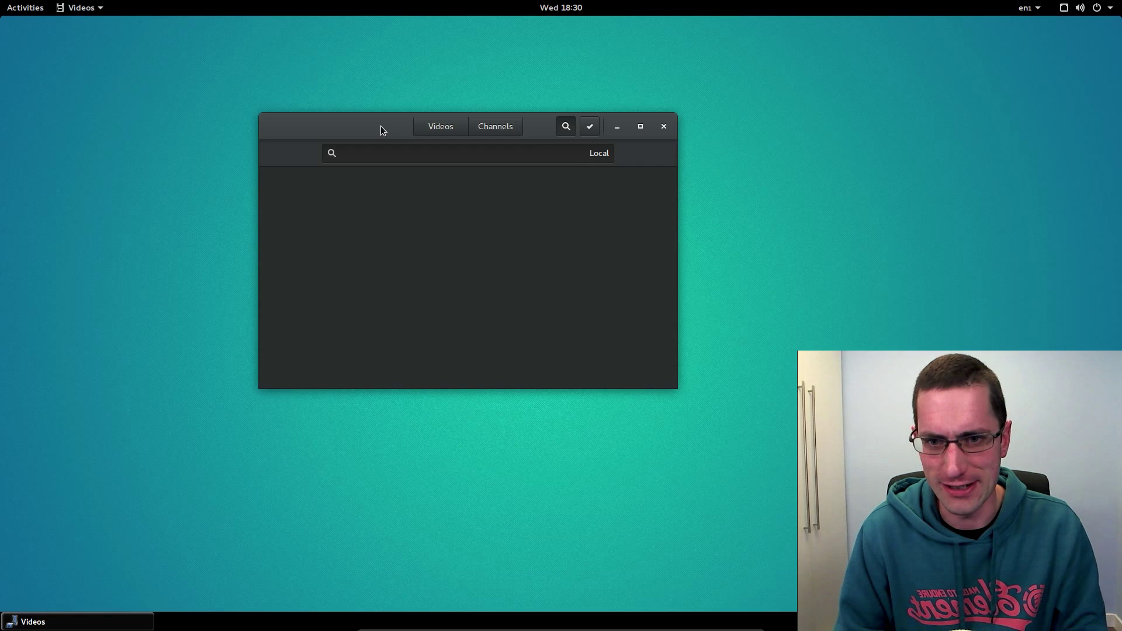
{"action": "key", "text": "super"}
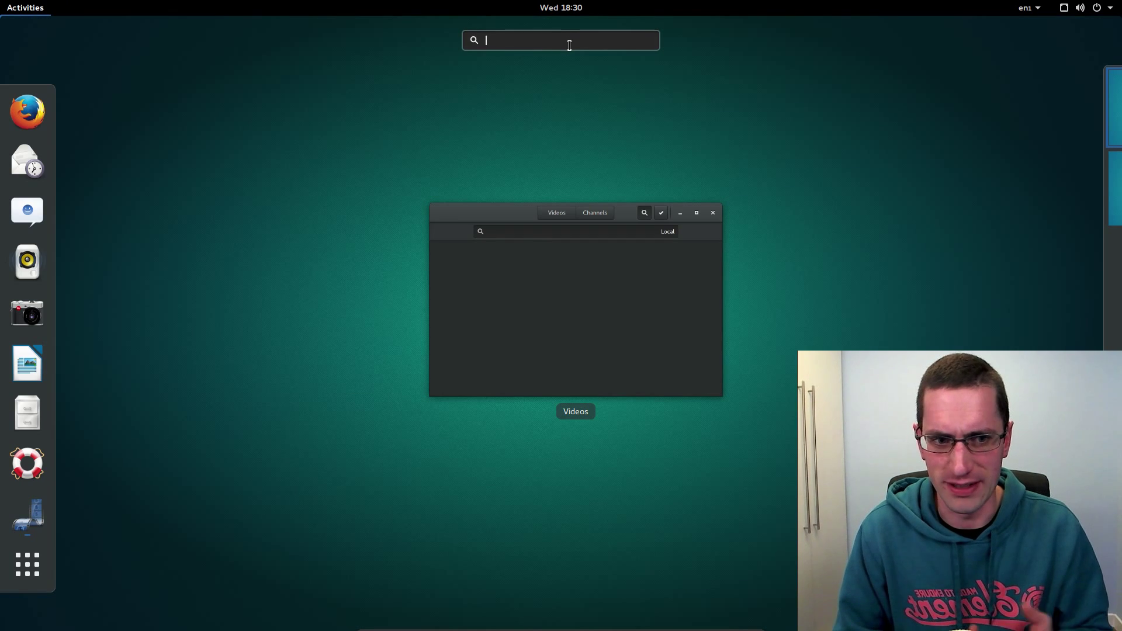
Launch Files from the 'fil' search and move its Home window higher on the desktop.
{"action": "type", "text": "file"}
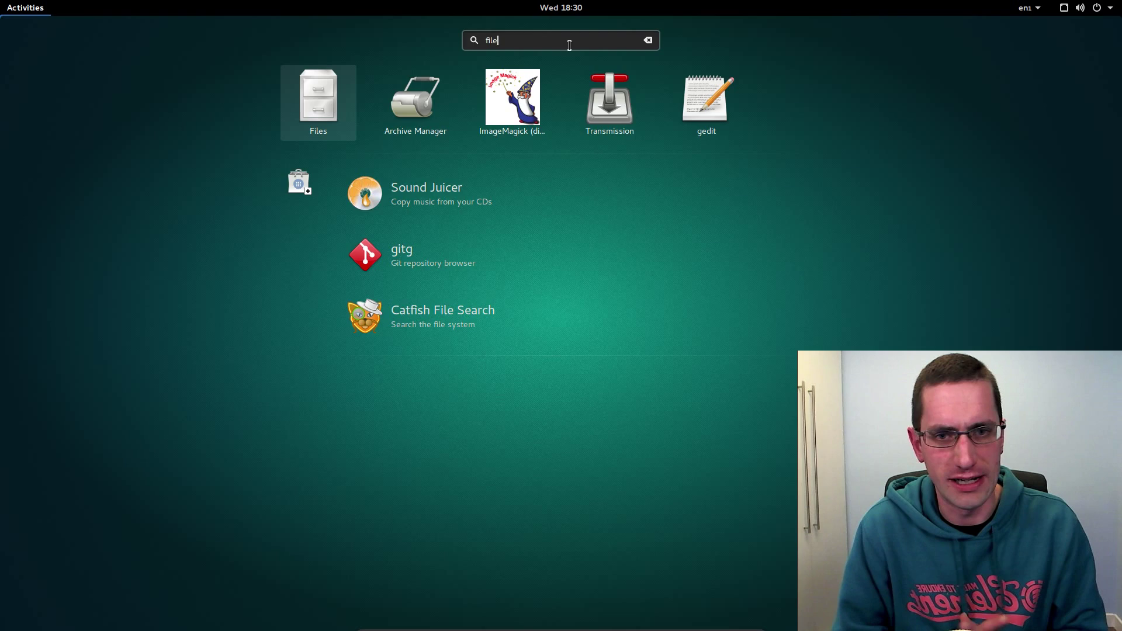
{"action": "key", "text": "super"}
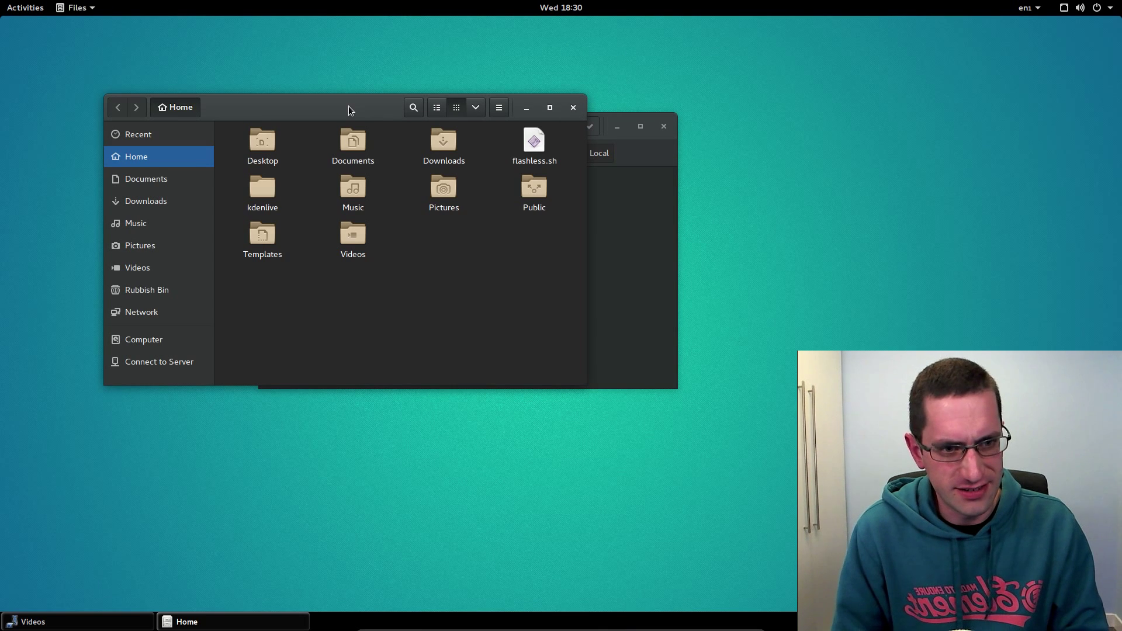
{"action": "left_click_drag", "start_coordinate": [353, 106], "coordinate": [353, 70]}
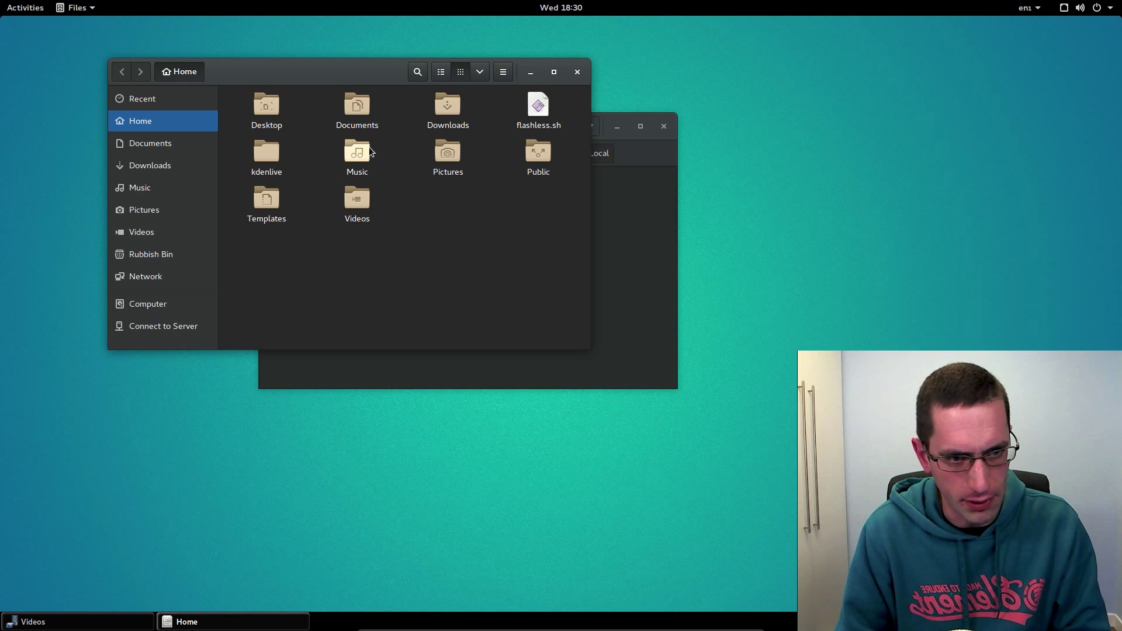
Start LibreOffice Impress on workspace 2 and launch Firefox from the overview dash.
{"action": "left_click", "coordinate": [10, 7]}
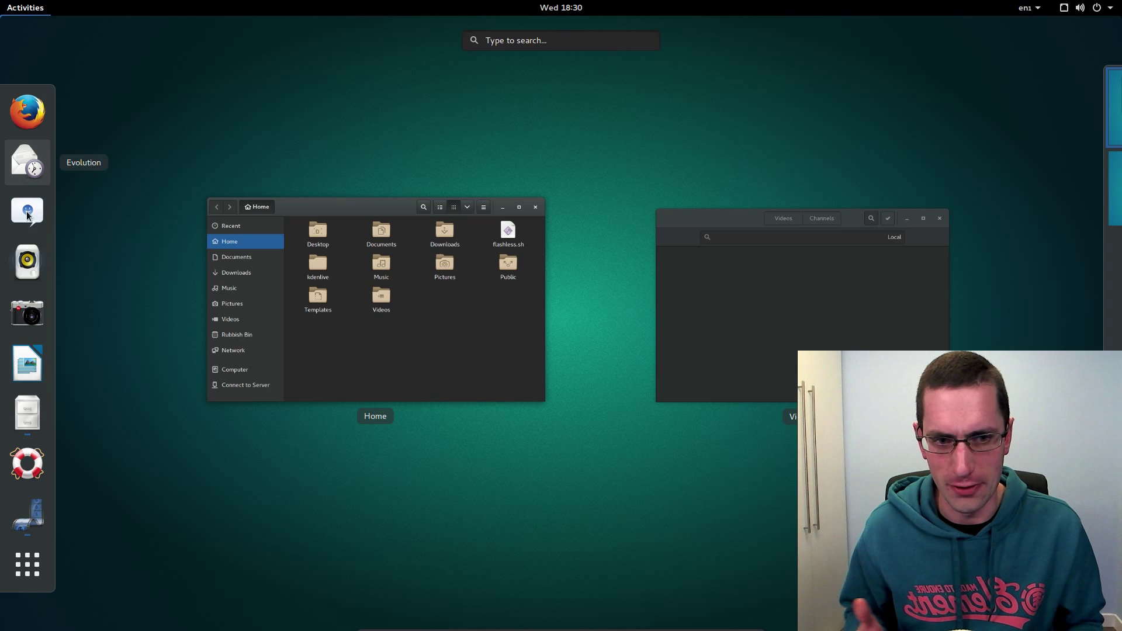
{"action": "left_click_drag", "start_coordinate": [27, 363], "coordinate": [1025, 178]}
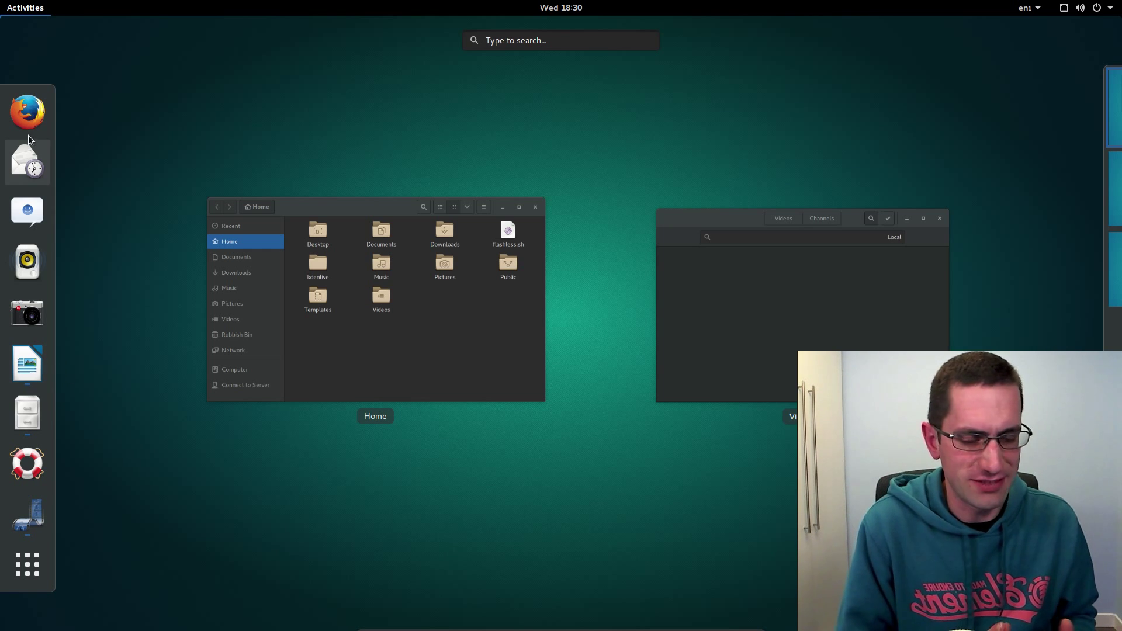
{"action": "left_click_drag", "start_coordinate": [28, 114], "coordinate": [1056, 277]}
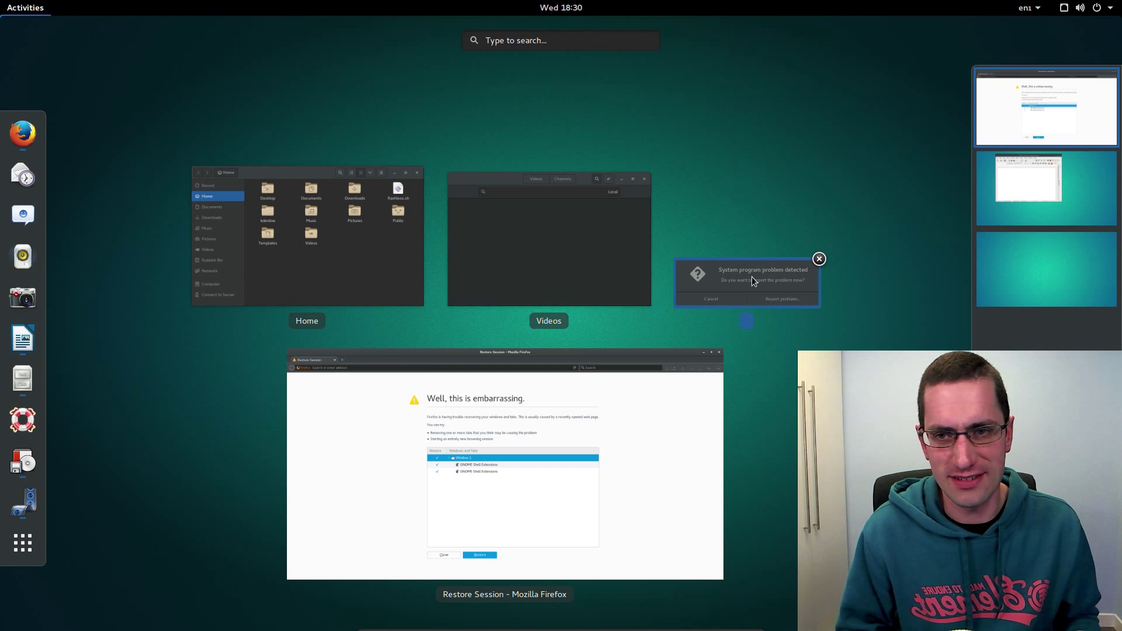
Report the detected system program problem, authenticating with the account password.
{"action": "left_click", "coordinate": [752, 276]}
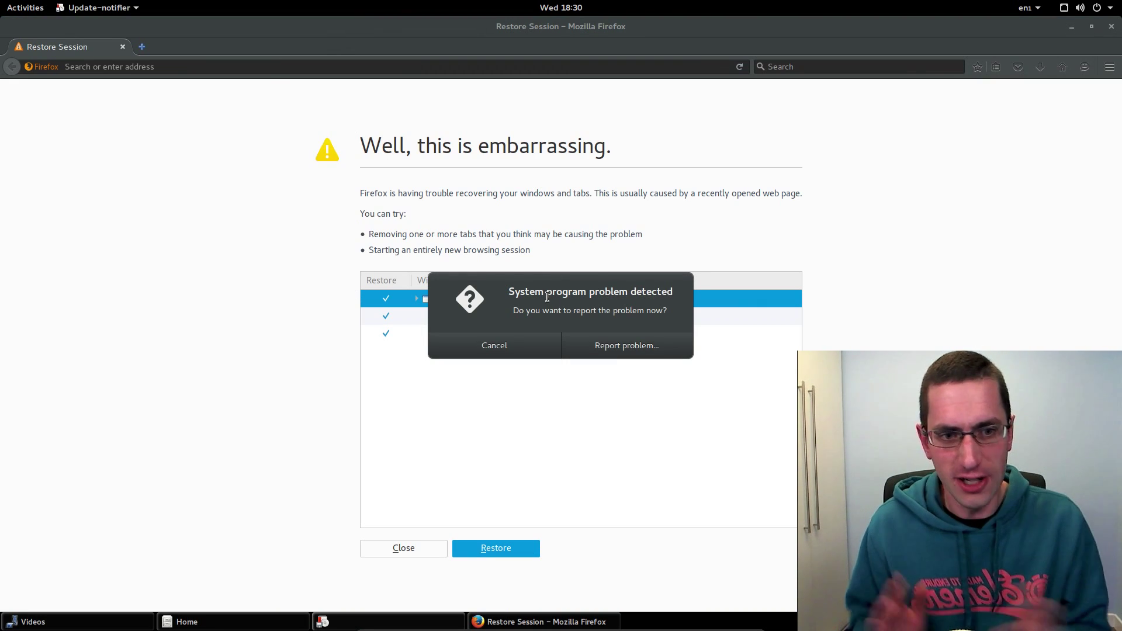
{"action": "left_click", "coordinate": [595, 344]}
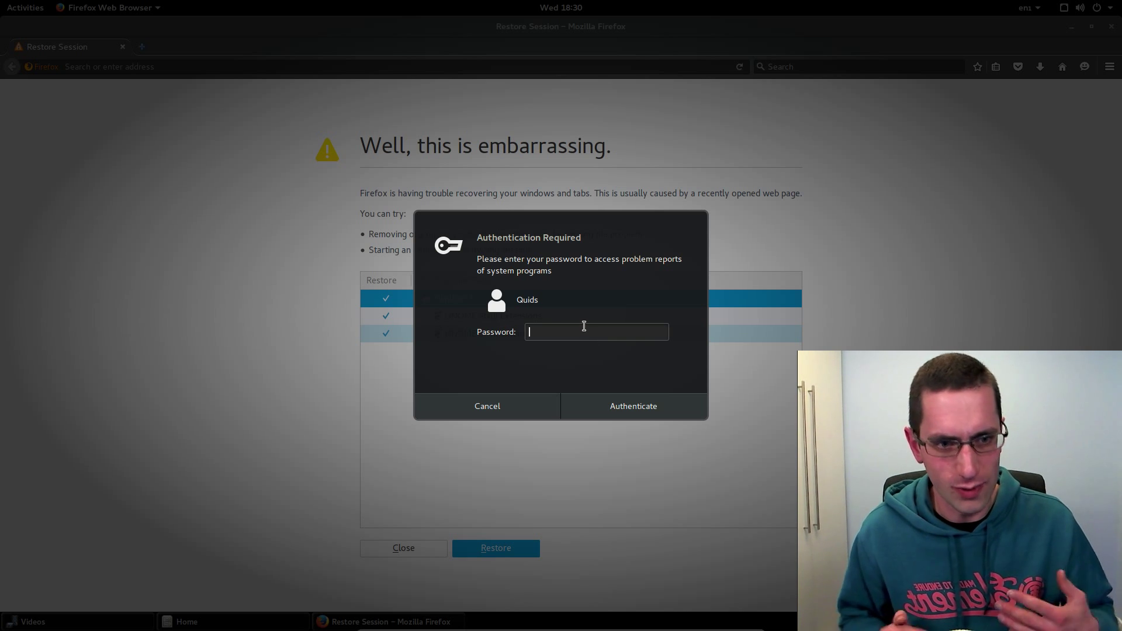
{"action": "type", "text": "•••••••••"}
{"action": "key", "text": "Return"}
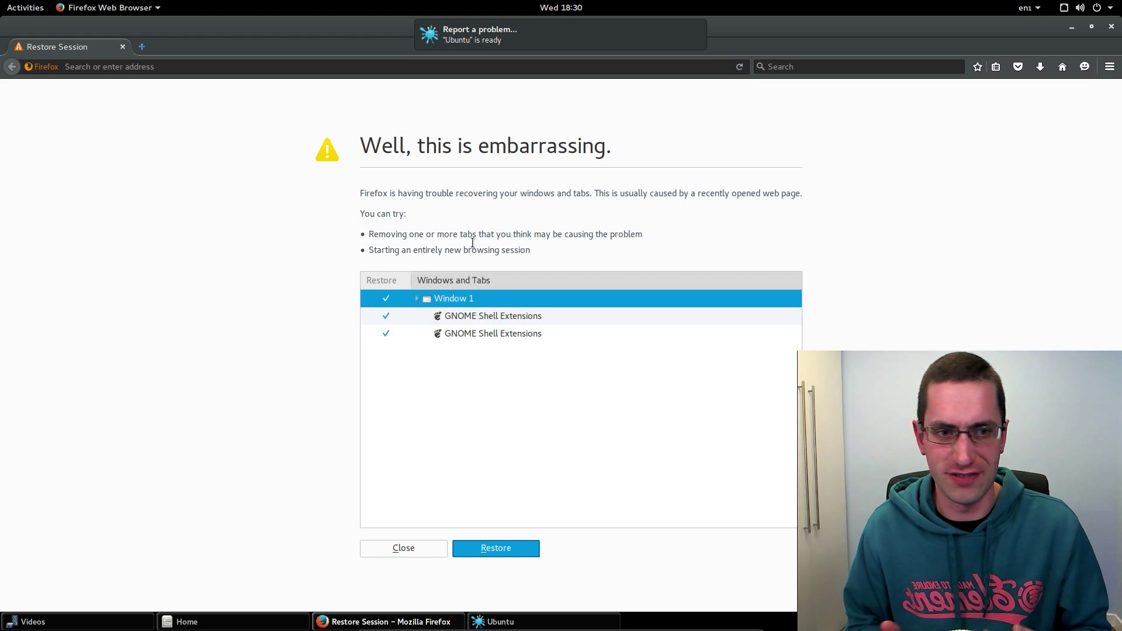
Open the Ubuntu error report, show its /sbin/plymouthd details, and minimize it.
{"action": "left_click", "coordinate": [485, 32]}
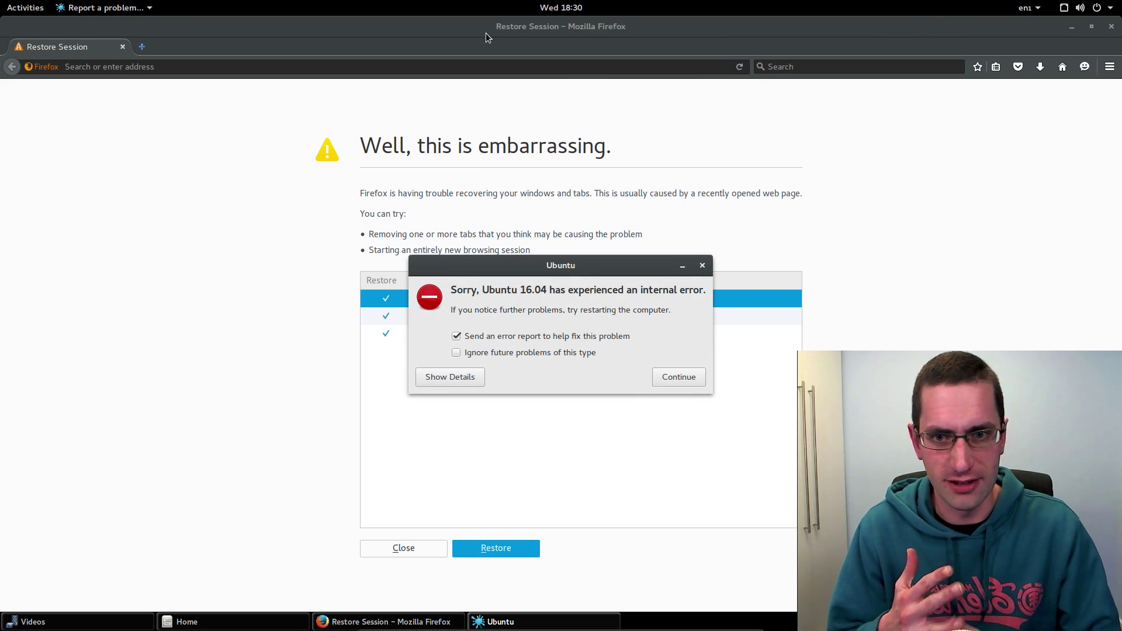
{"action": "left_click", "coordinate": [454, 377]}
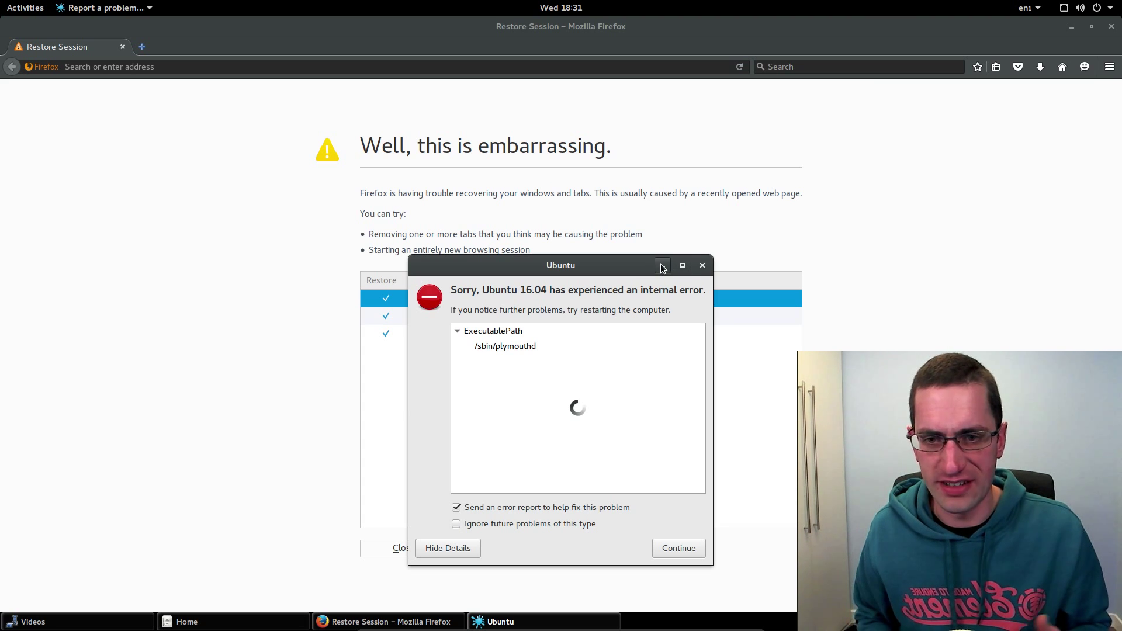
{"action": "left_click", "coordinate": [802, 23]}
Unmaximize Firefox and move its window onto the third workspace.
{"action": "left_click_drag", "start_coordinate": [873, 183], "coordinate": [724, 224]}
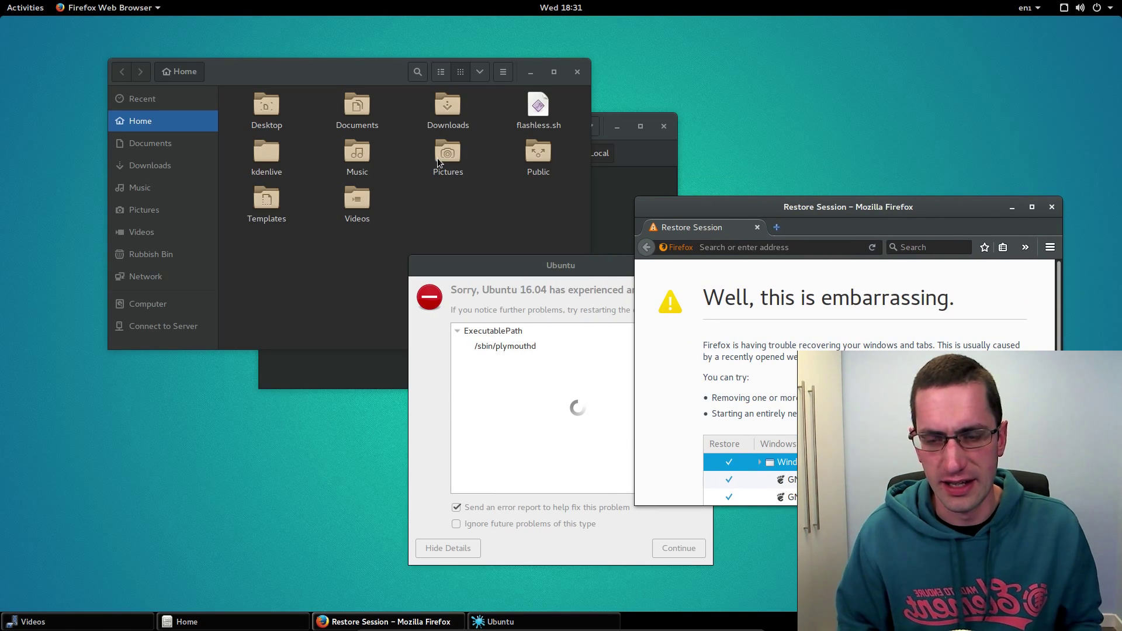
{"action": "key", "text": "super"}
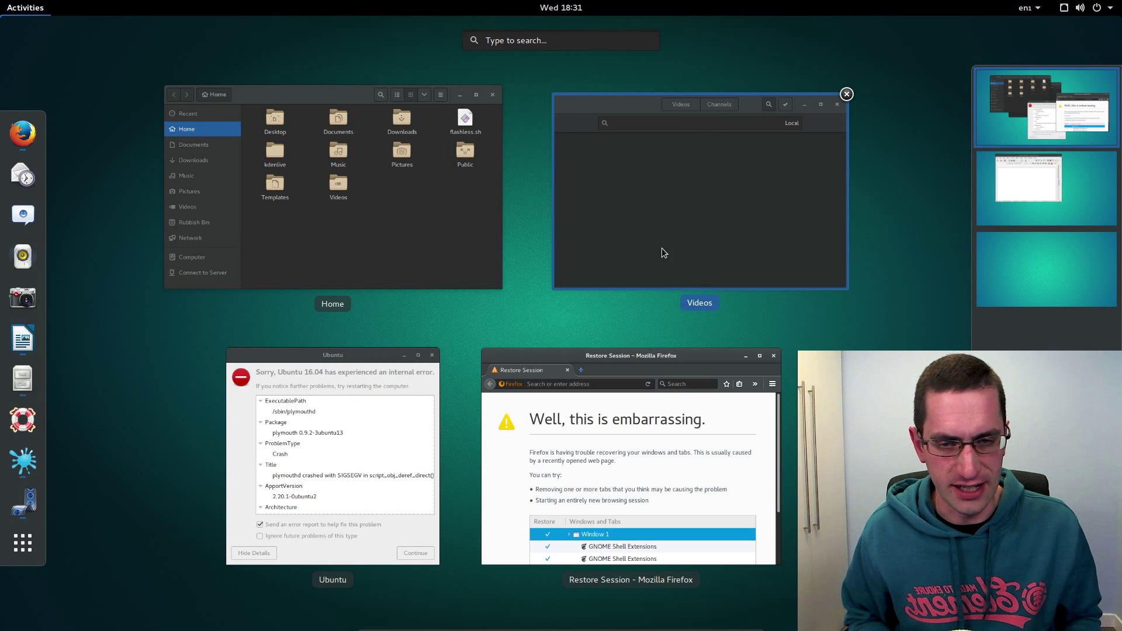
{"action": "left_click_drag", "start_coordinate": [580, 356], "coordinate": [1039, 251]}
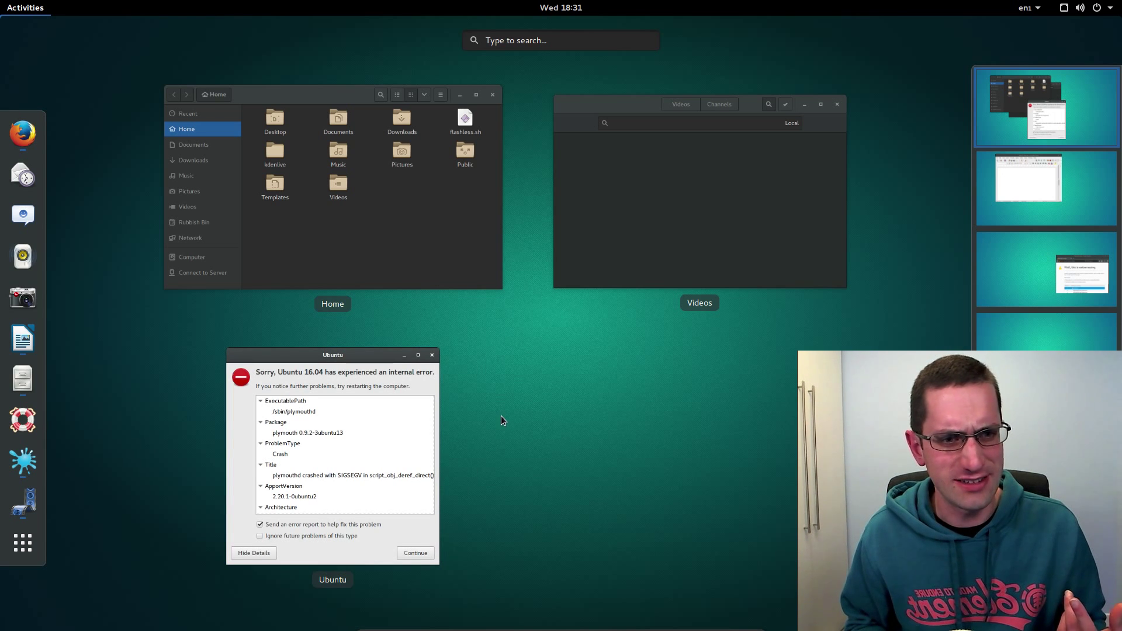
Bring the Ubuntu error report to the front and open GNOME Help with F1.
{"action": "mouse_move", "coordinate": [433, 366]}
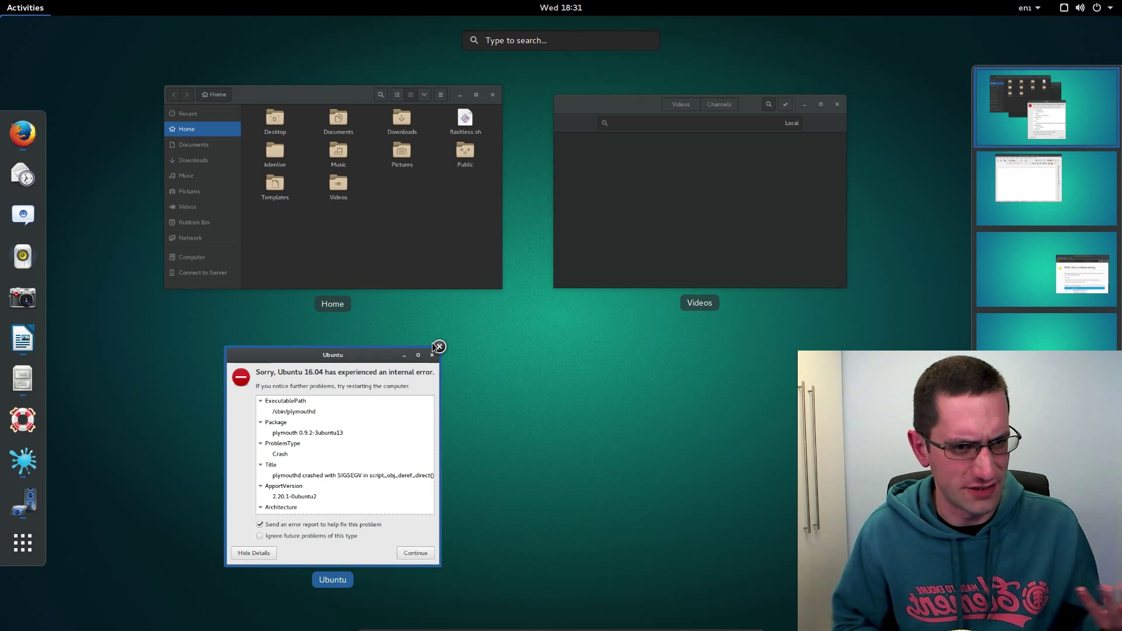
{"action": "left_click", "coordinate": [546, 360]}
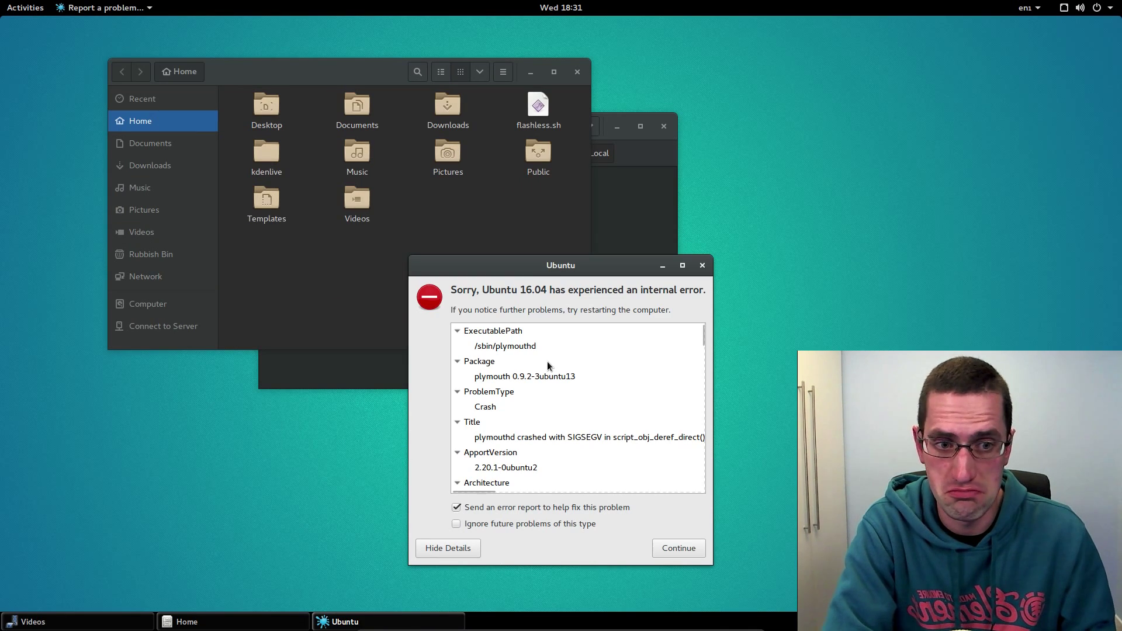
{"action": "key", "text": "F1"}
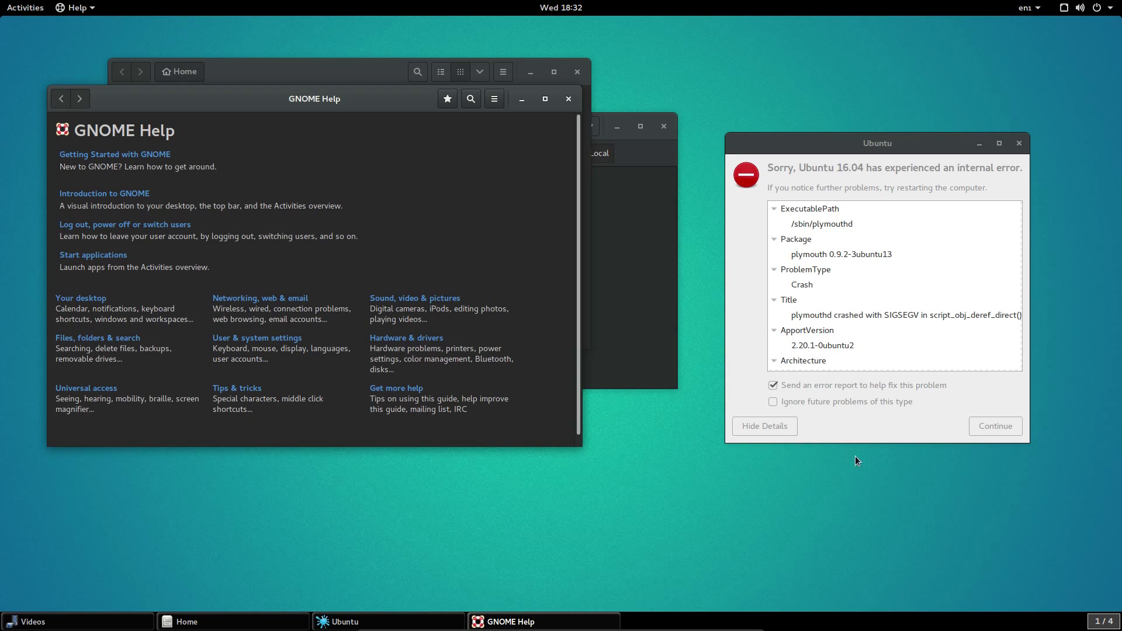
Close the Ubuntu error report windows, GNOME Help, and the Files and Videos windows.
{"action": "left_click", "coordinate": [1020, 143]}
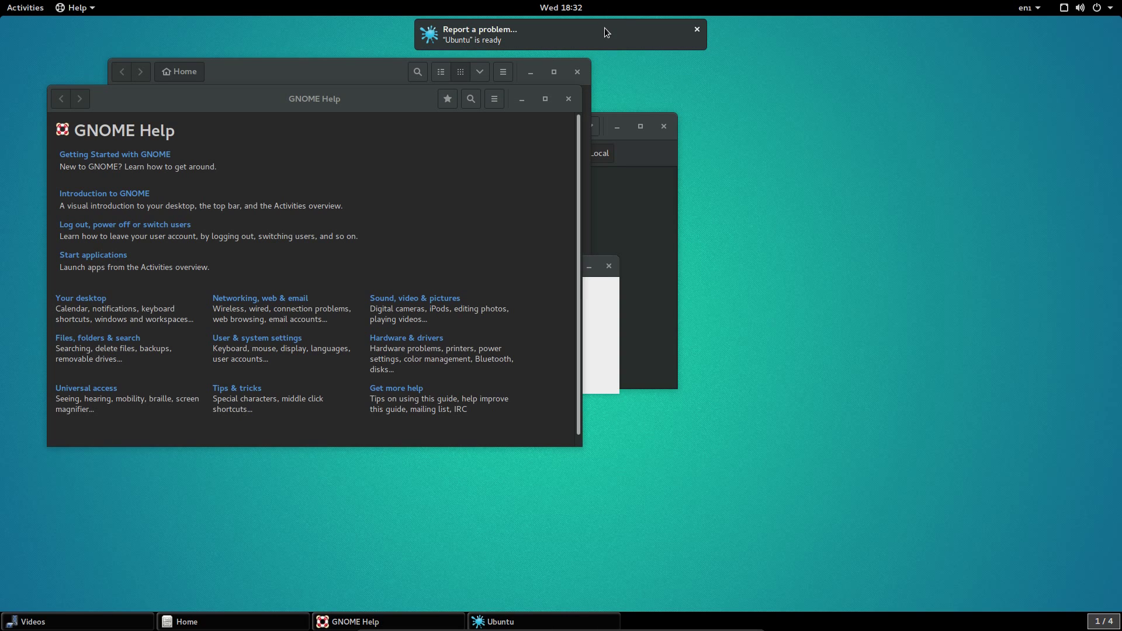
{"action": "left_click", "coordinate": [506, 33]}
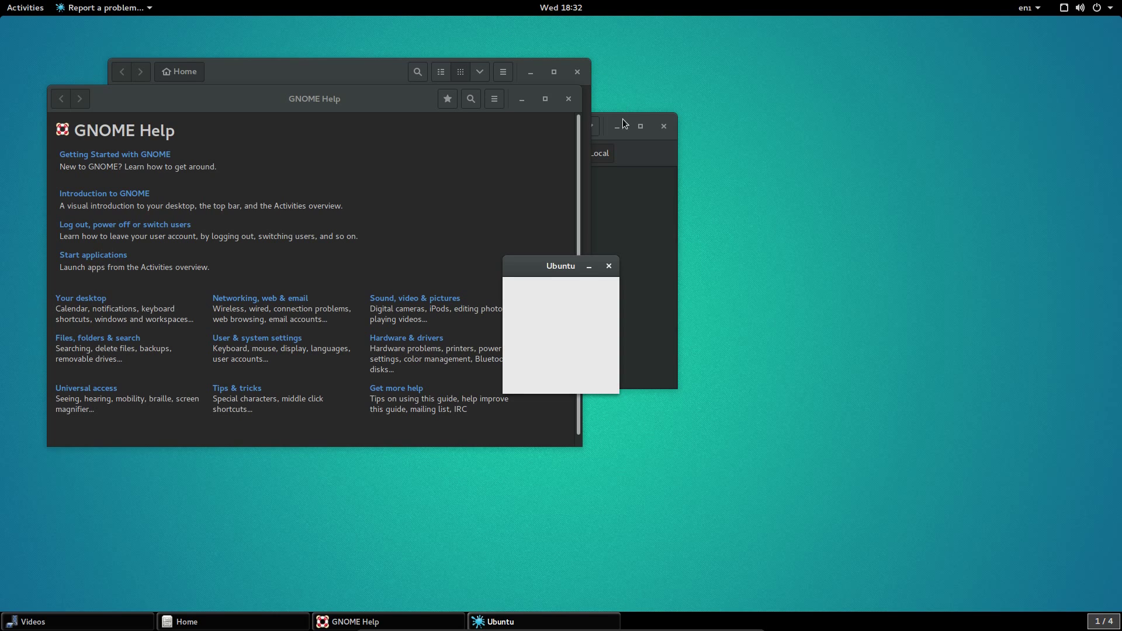
{"action": "left_click", "coordinate": [608, 268]}
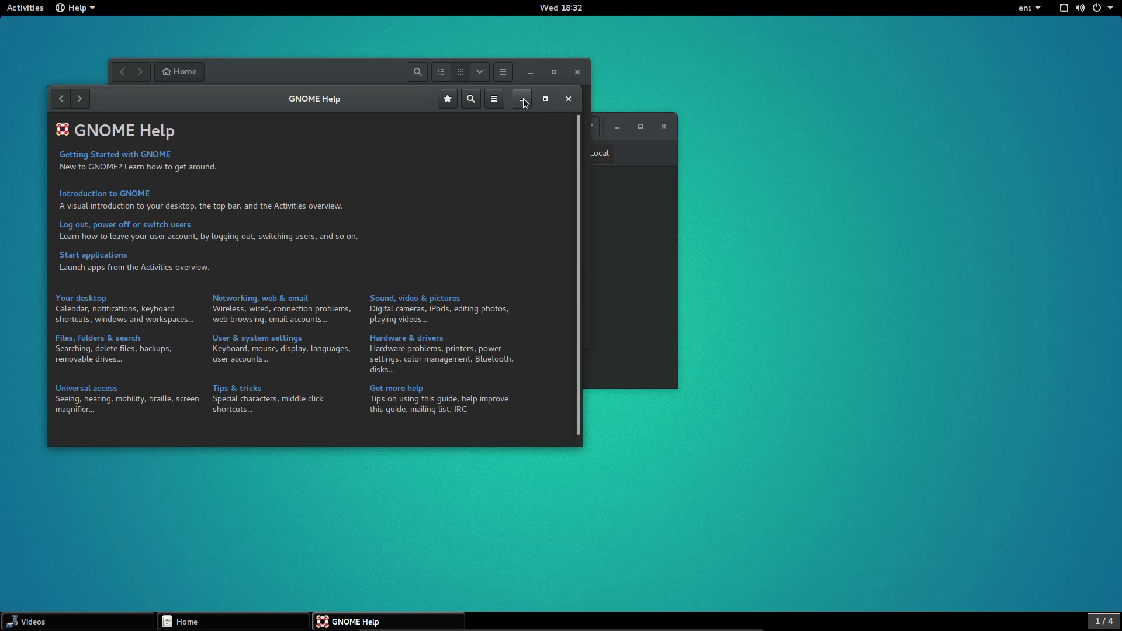
{"action": "left_click", "coordinate": [570, 99]}
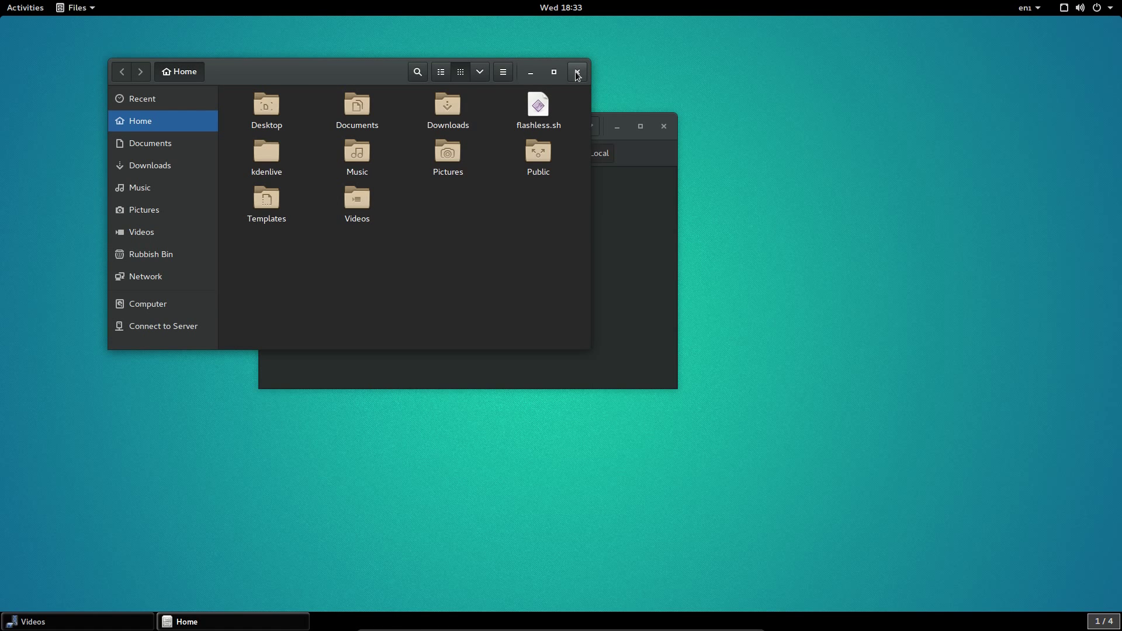
{"action": "left_click", "coordinate": [577, 72]}
Launch GNOME Tweak Tool through an Activities search for 'tweak'.
{"action": "left_click", "coordinate": [664, 126]}
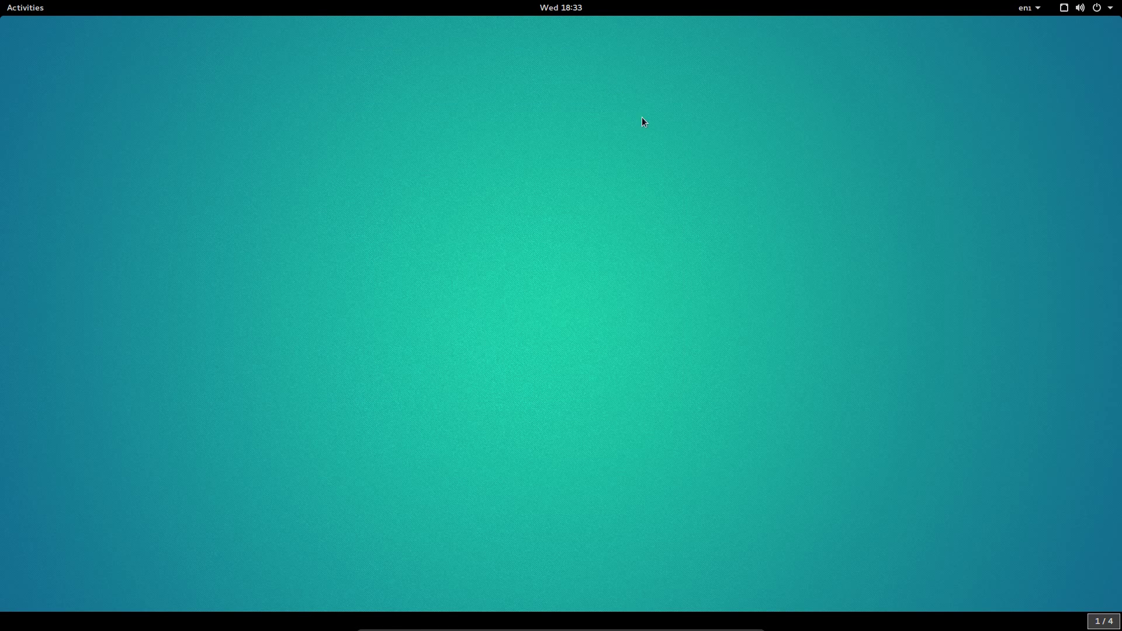
{"action": "key", "text": "super"}
{"action": "type", "text": "tweak"}
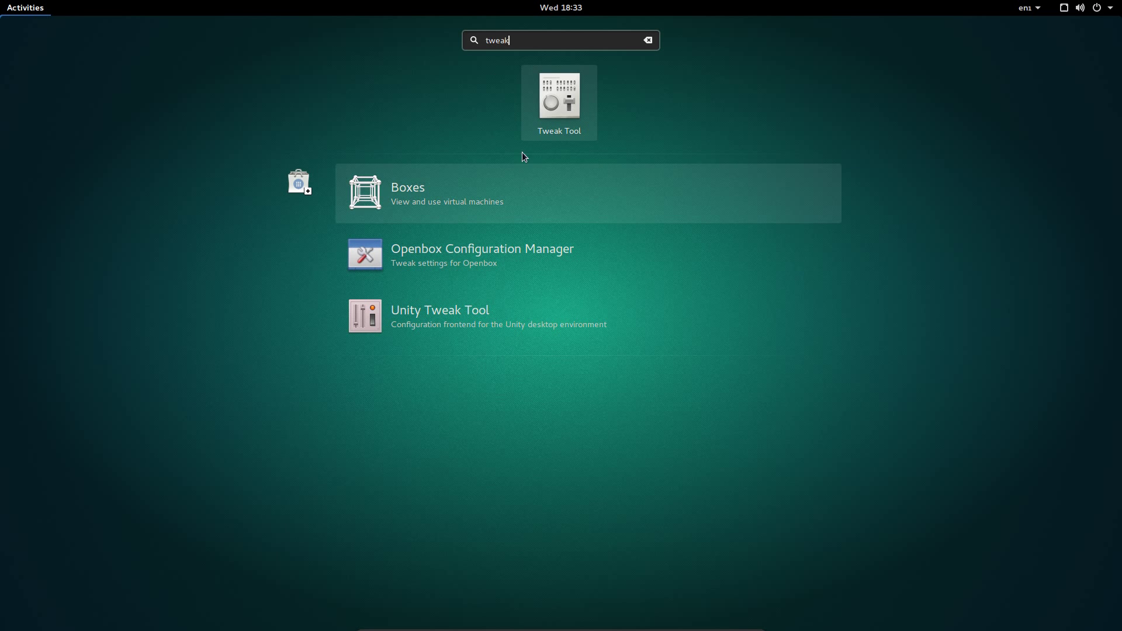
{"action": "left_click", "coordinate": [540, 114]}
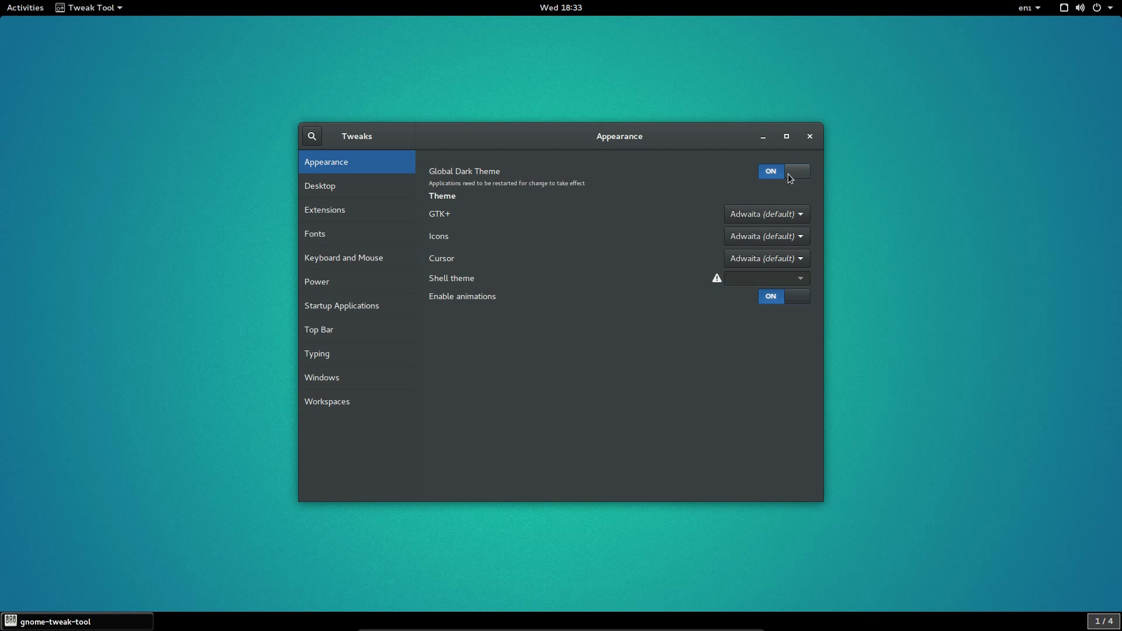
Switch the GTK+ theme to Numix and back to Adwaita, check icon themes, then view Extensions.
{"action": "left_click", "coordinate": [742, 212]}
{"action": "left_click", "coordinate": [748, 251]}
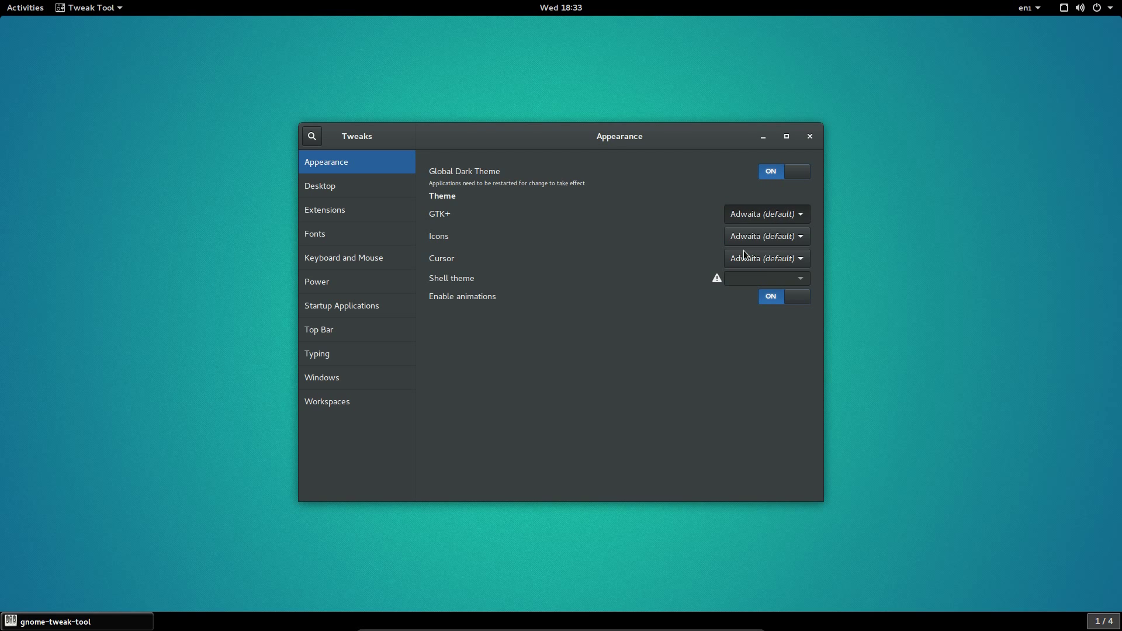
{"action": "left_click", "coordinate": [743, 221]}
{"action": "left_click", "coordinate": [757, 178]}
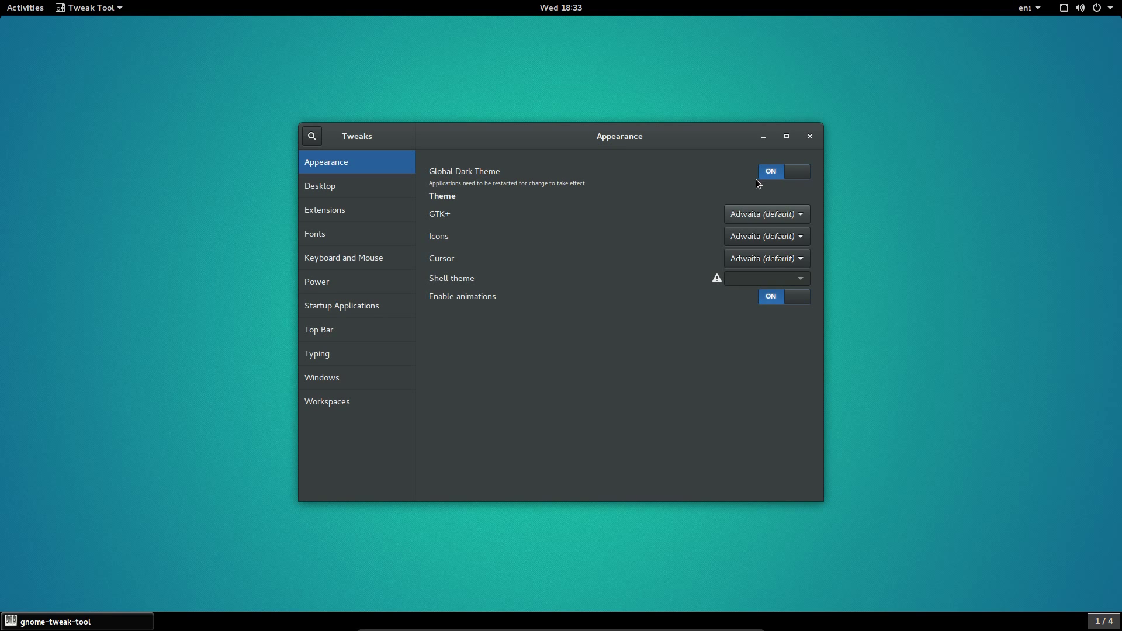
{"action": "left_click", "coordinate": [749, 239]}
{"action": "left_click", "coordinate": [750, 236]}
{"action": "left_click", "coordinate": [342, 216]}
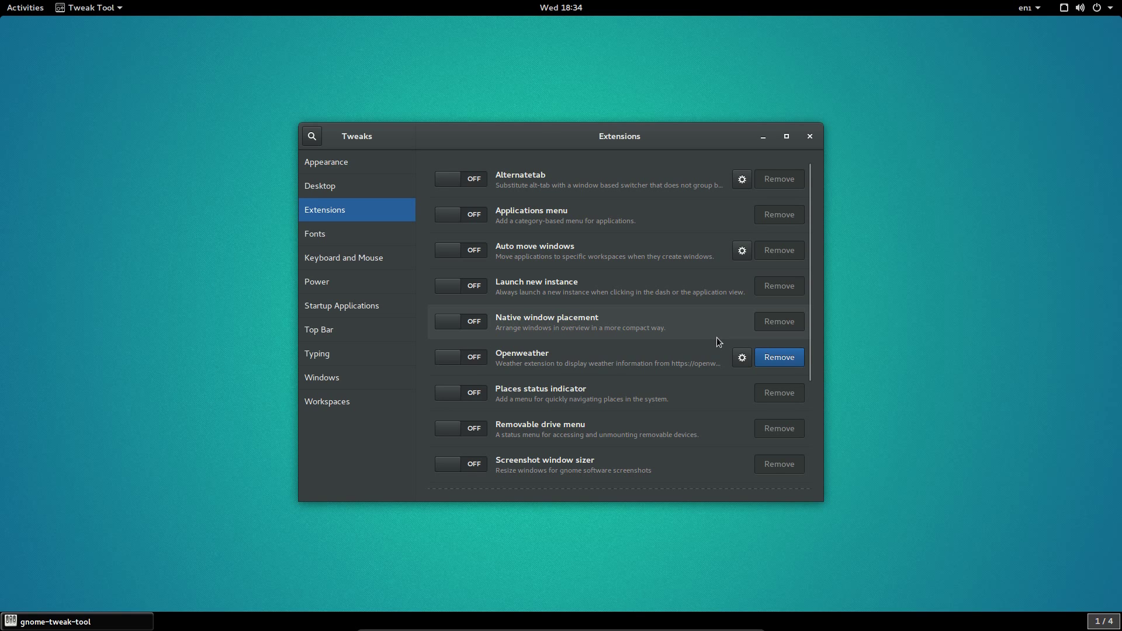
{"action": "scroll", "coordinate": [706, 344], "scroll_direction": "down", "scroll_amount": 3}
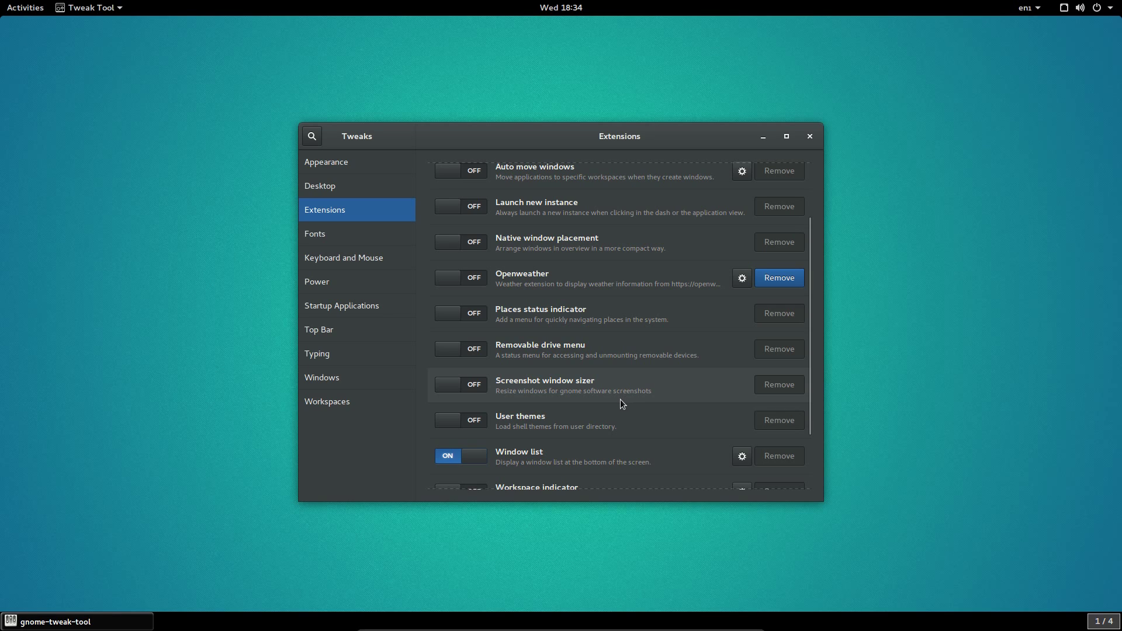
{"action": "left_click", "coordinate": [742, 456]}
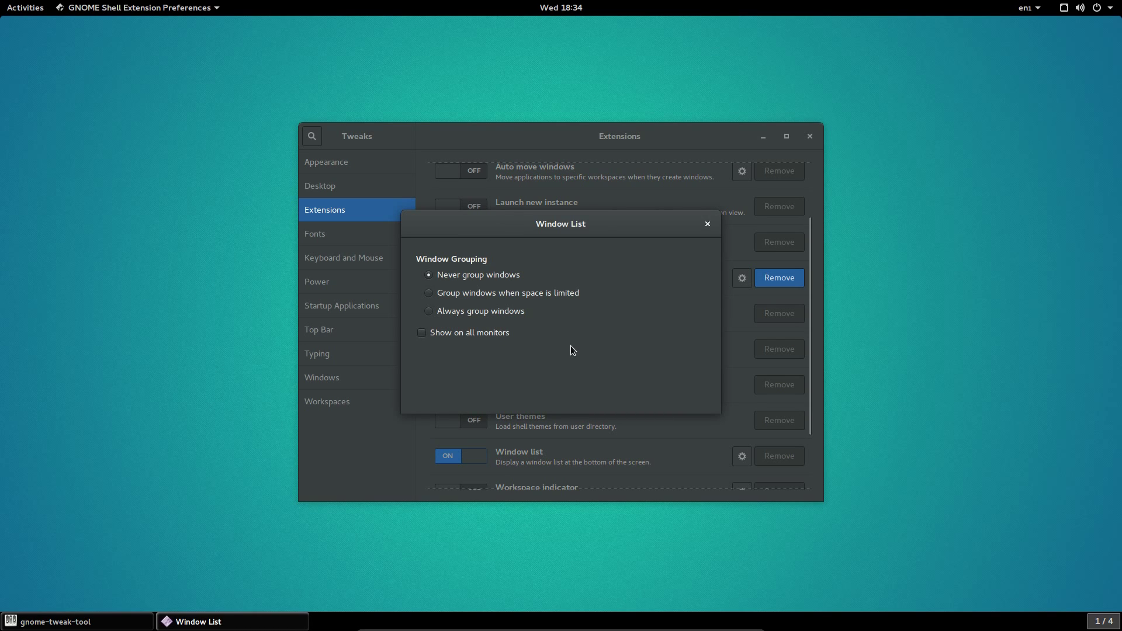
{"action": "left_click", "coordinate": [707, 224]}
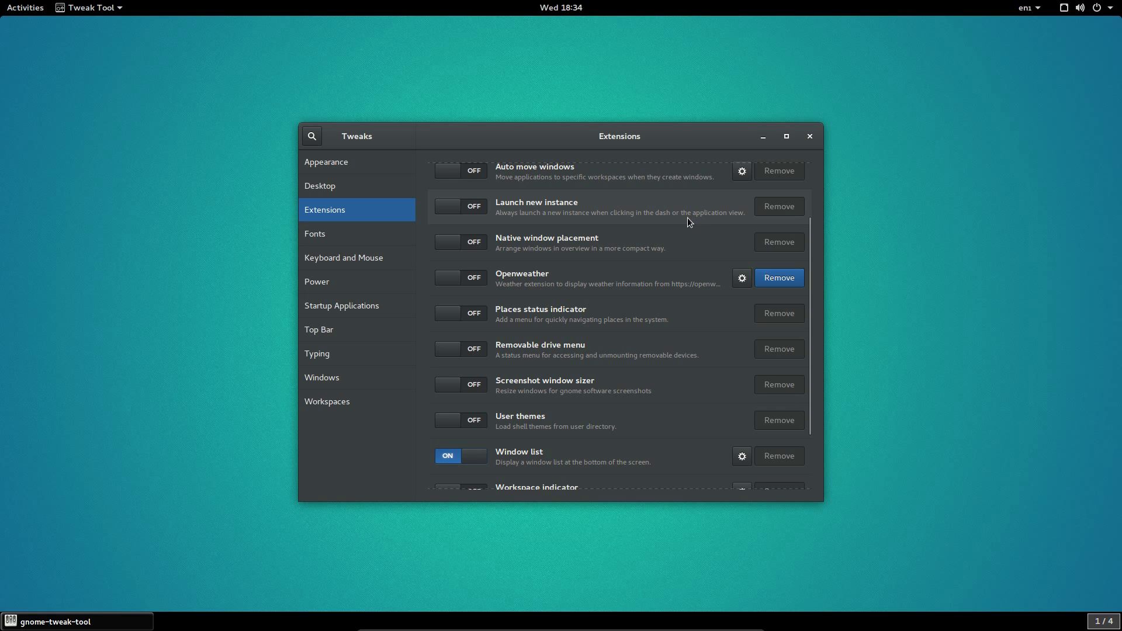
{"action": "scroll", "coordinate": [655, 332], "scroll_direction": "down", "scroll_amount": 3}
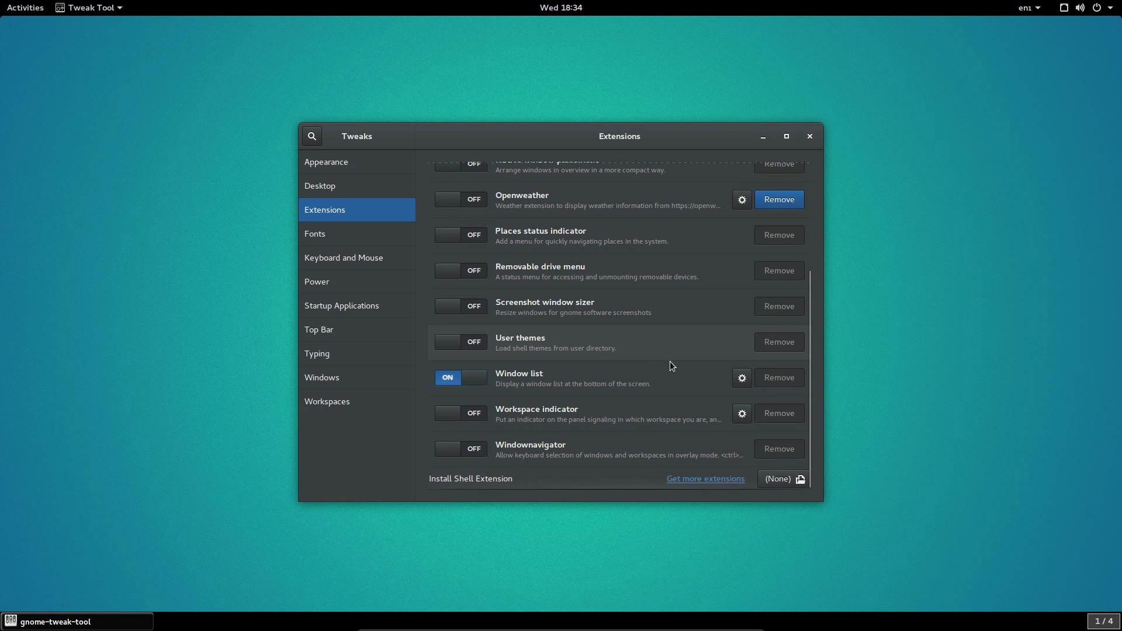
On the extensions website in maximized Firefox, switch Workspace Indicator on and glance at its settings.
{"action": "left_click", "coordinate": [702, 483]}
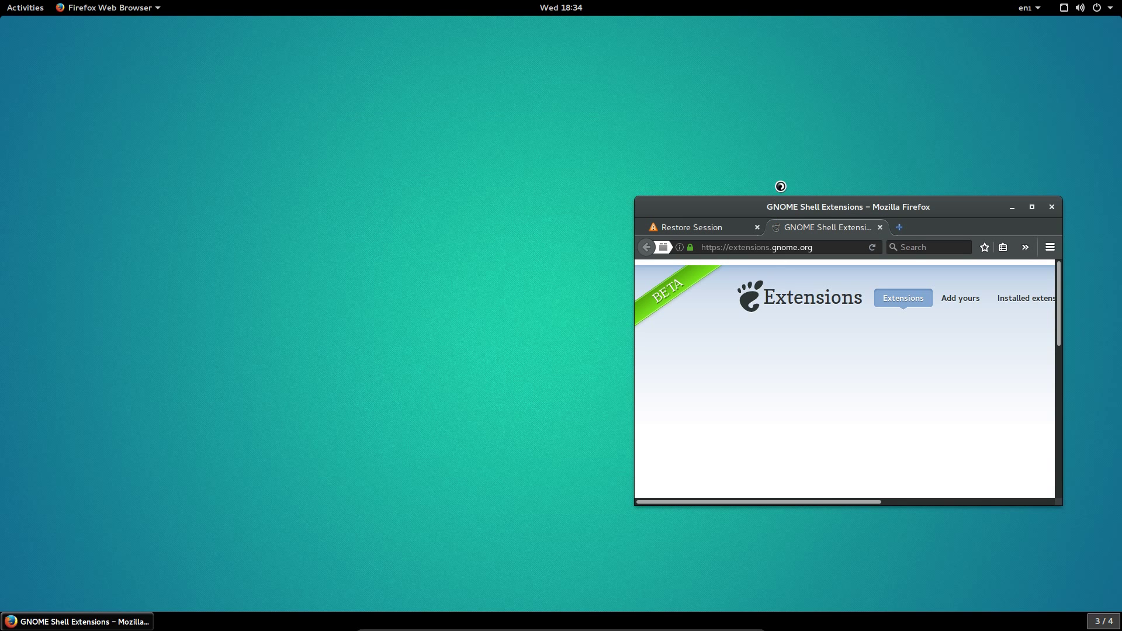
{"action": "double_click", "coordinate": [785, 206]}
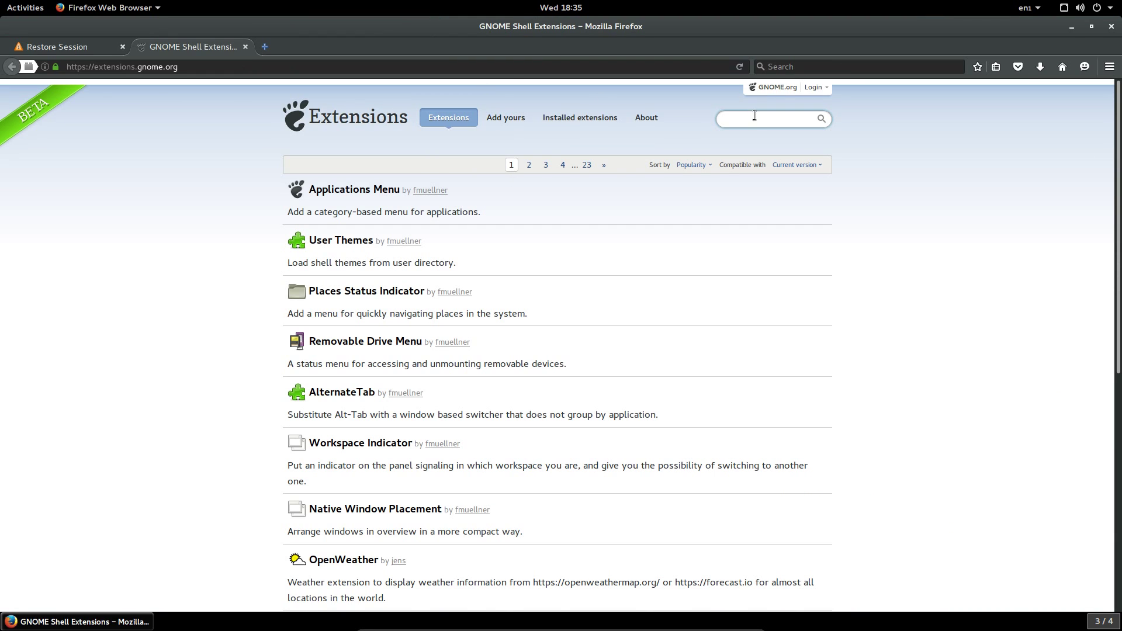
{"action": "scroll", "coordinate": [416, 358], "scroll_direction": "down", "scroll_amount": 3}
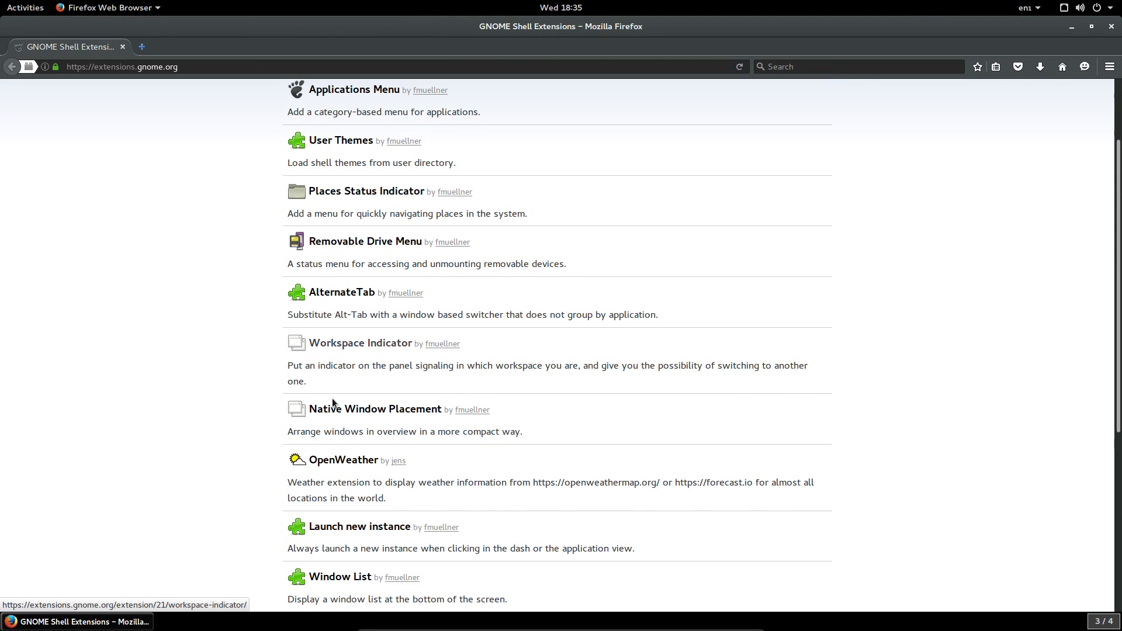
{"action": "left_click", "coordinate": [335, 346]}
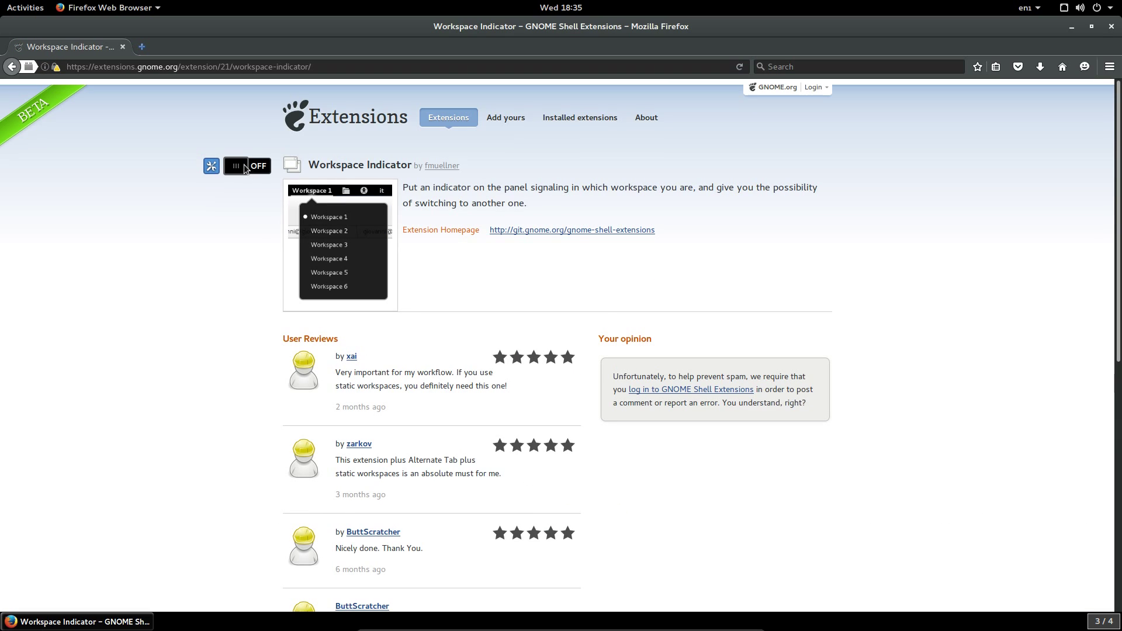
{"action": "left_click", "coordinate": [247, 166]}
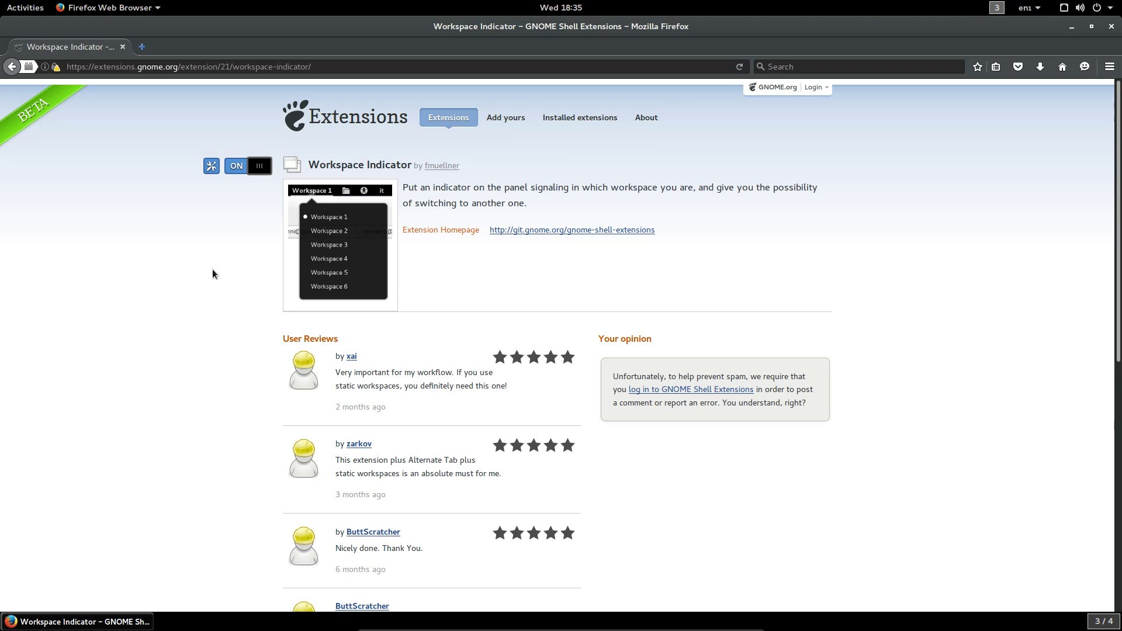
{"action": "left_click", "coordinate": [211, 168]}
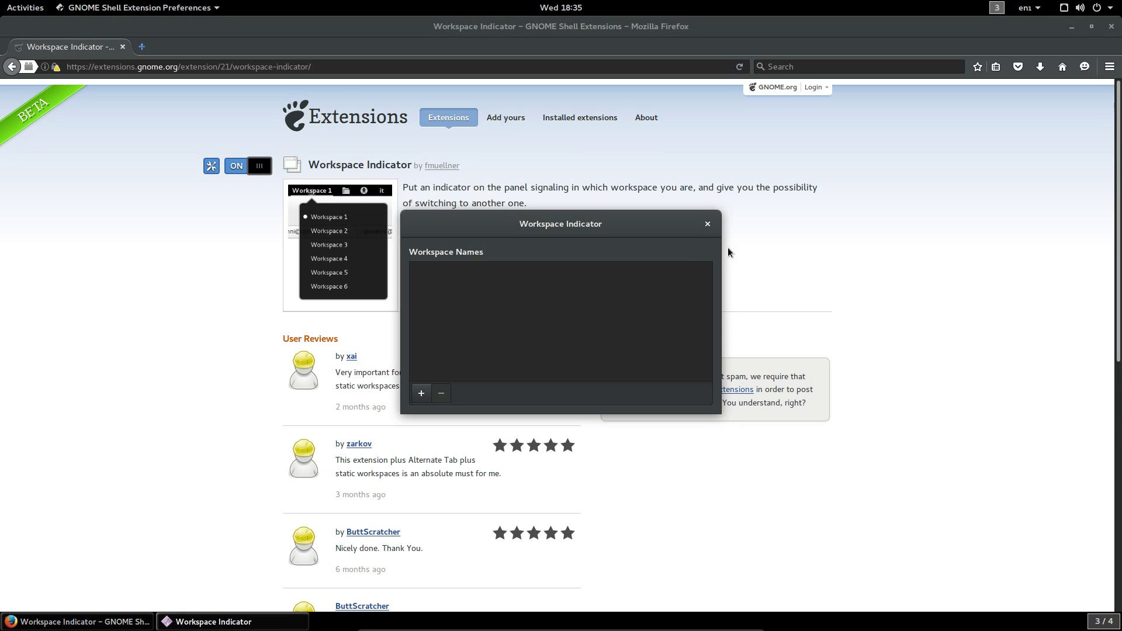
{"action": "left_click", "coordinate": [707, 224]}
{"action": "key", "text": "alt+Left"}
Switch on the Caffeine extension from its page and dismiss the install prompt.
{"action": "scroll", "coordinate": [357, 376], "scroll_direction": "down", "scroll_amount": 4}
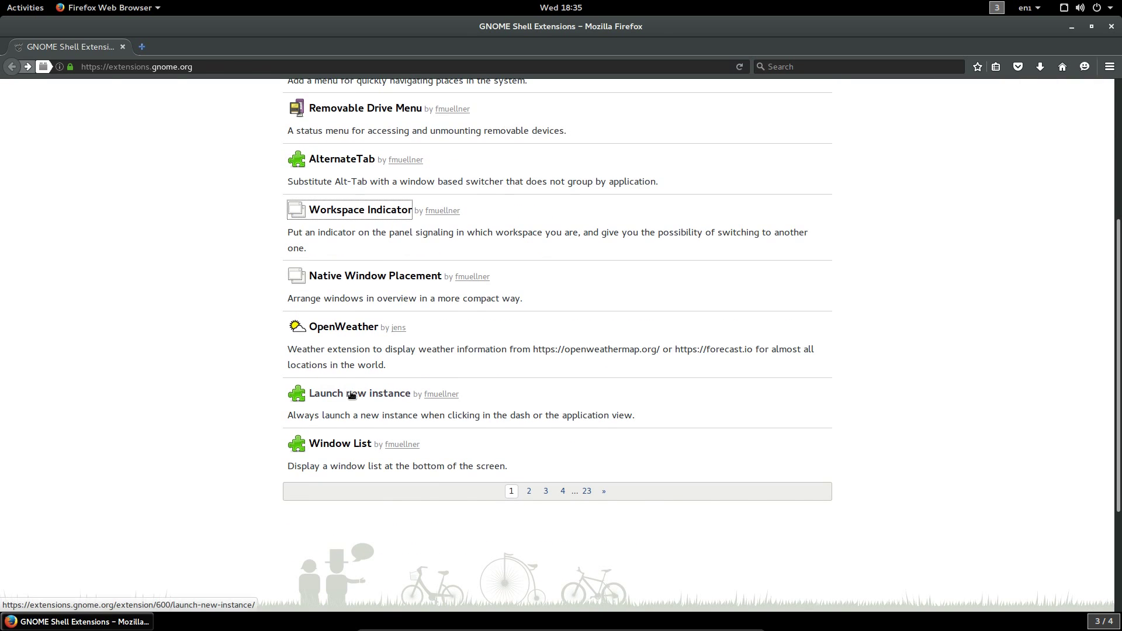
{"action": "left_click", "coordinate": [358, 389]}
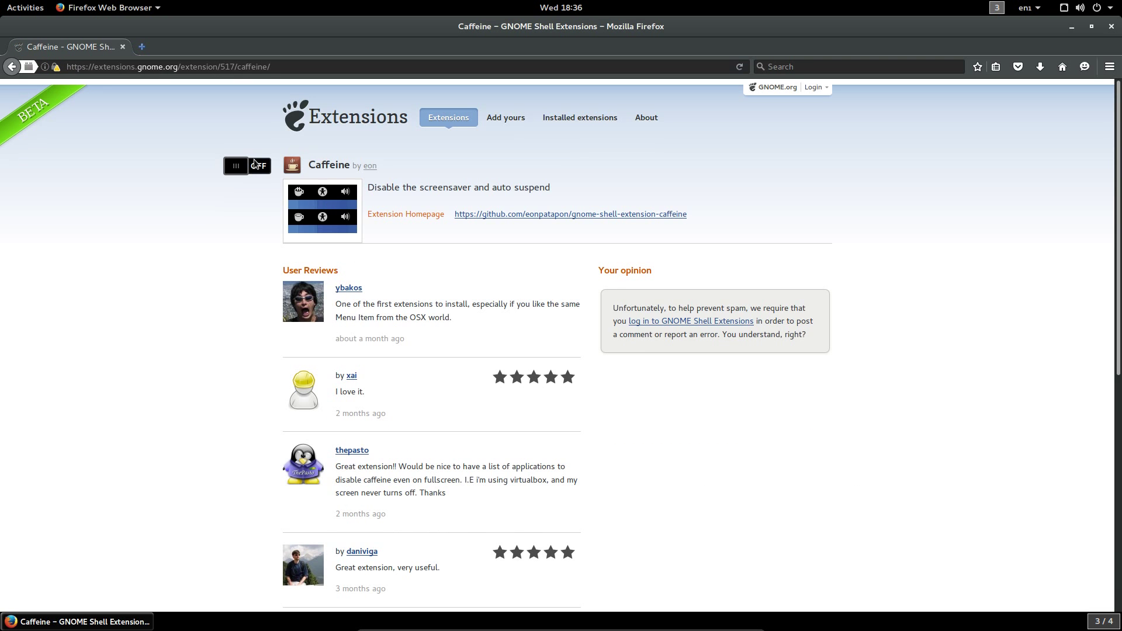
{"action": "left_click", "coordinate": [254, 161]}
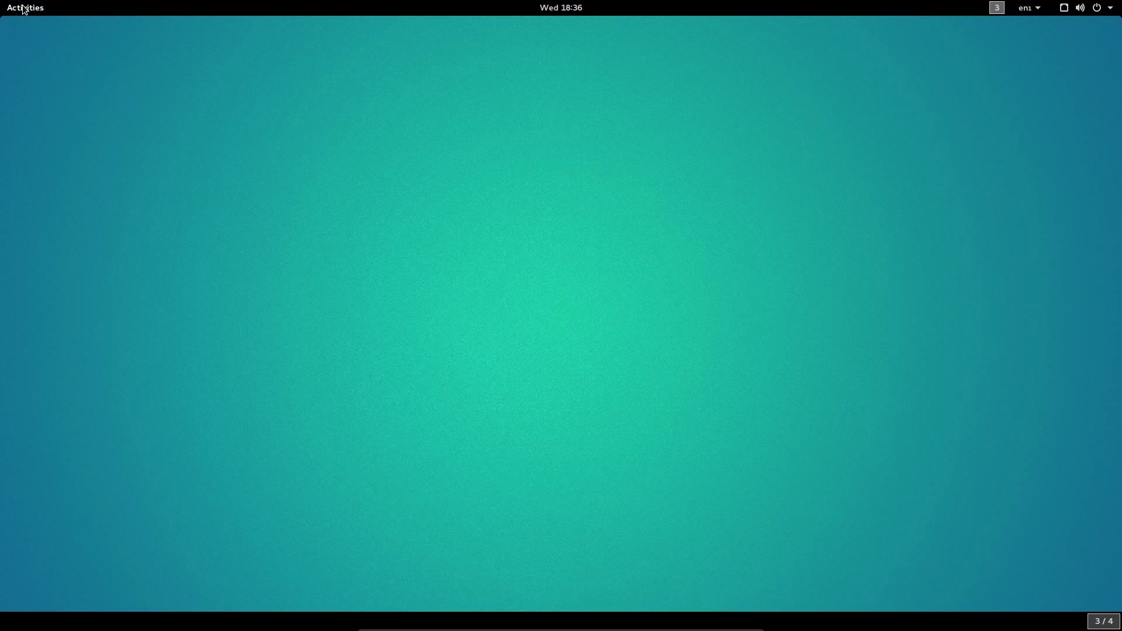
{"action": "left_click", "coordinate": [24, 8]}
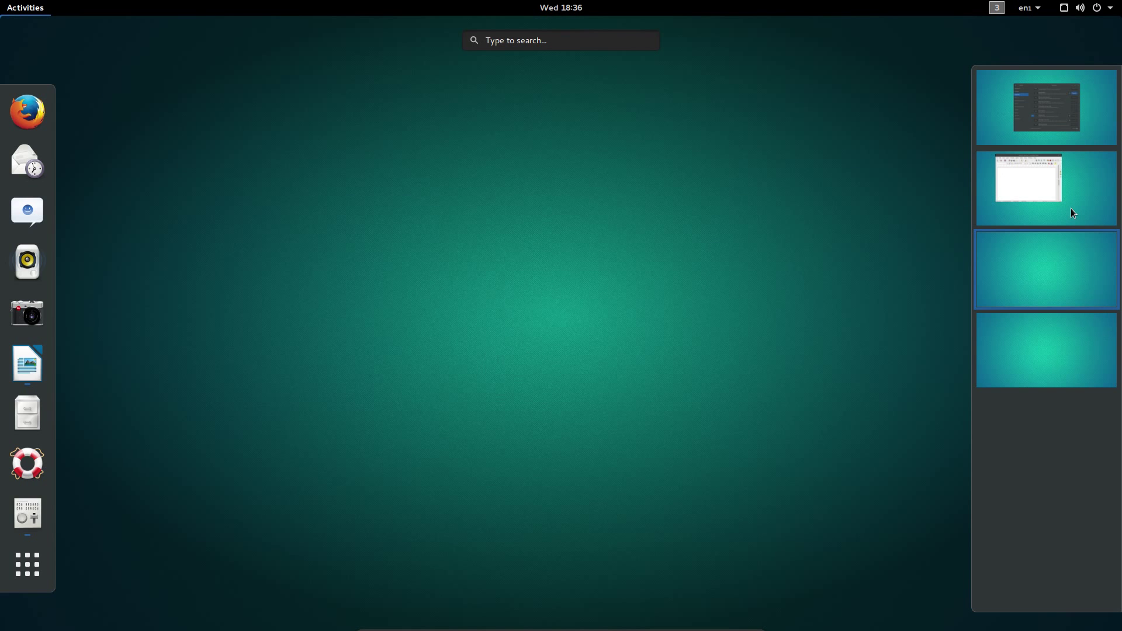
{"action": "type", "text": "f"}
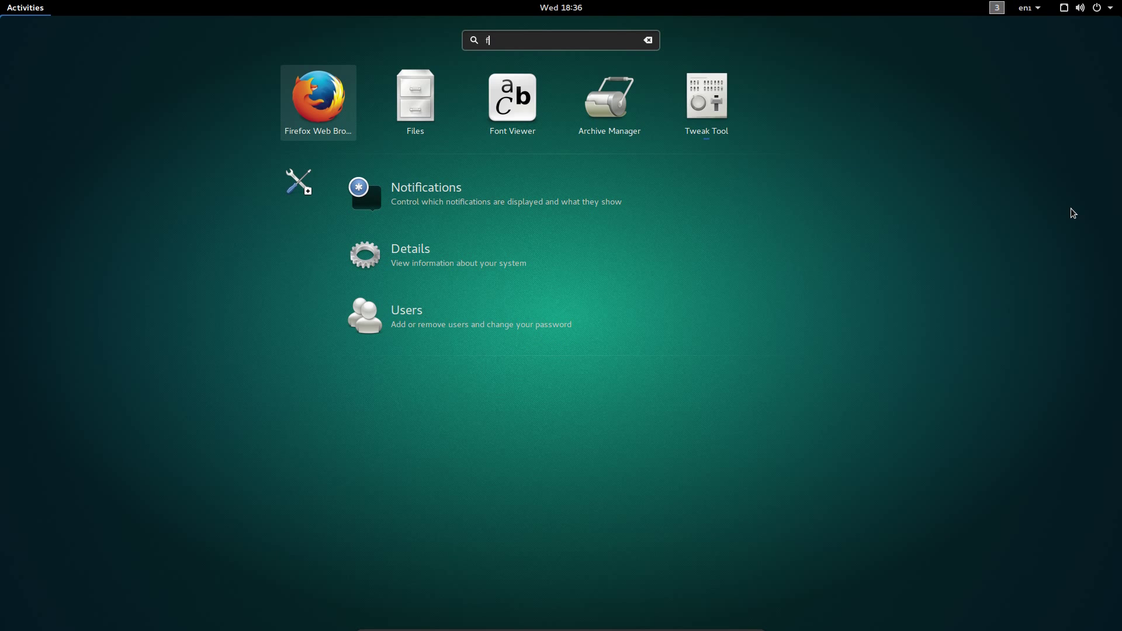
{"action": "key", "text": "BackSpace"}
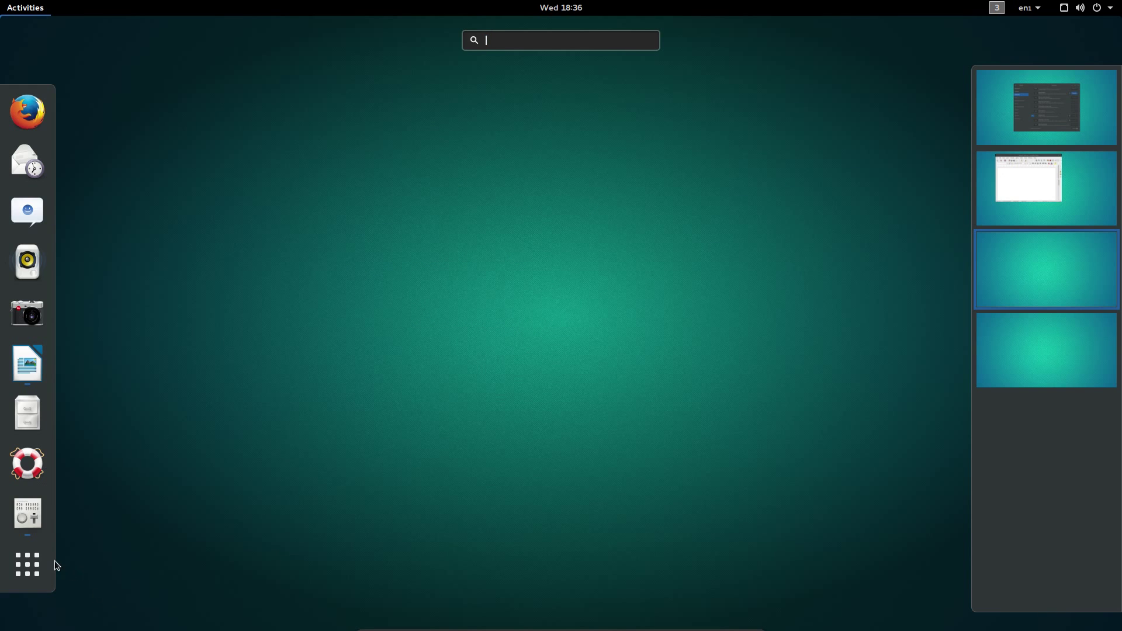
{"action": "left_click", "coordinate": [38, 562]}
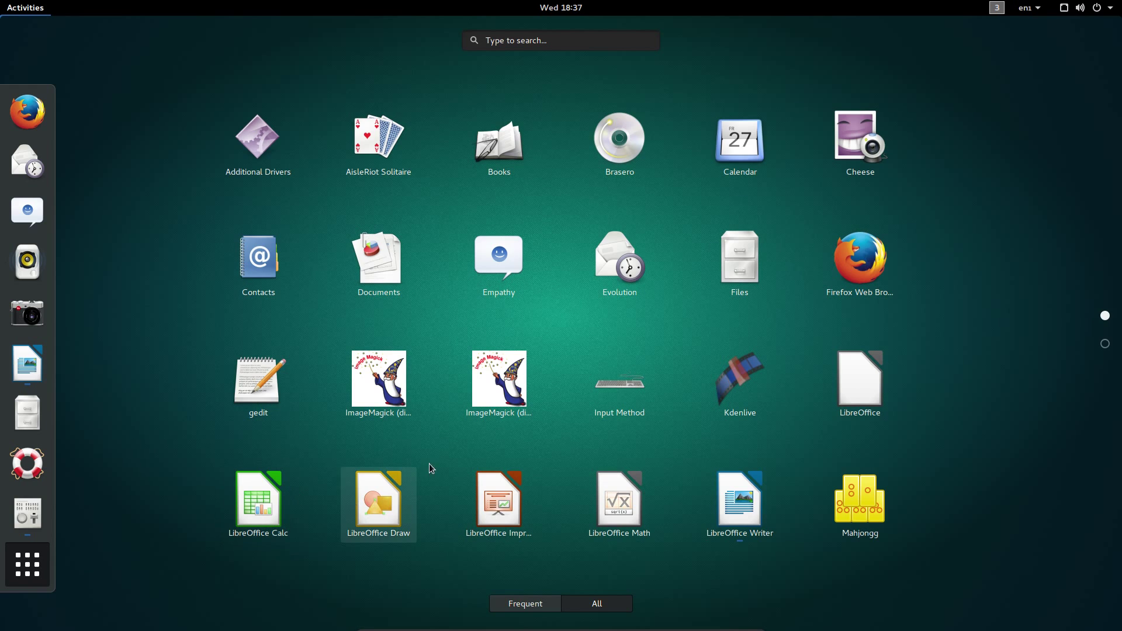
{"action": "scroll", "coordinate": [622, 307], "scroll_direction": "down", "scroll_amount": 1}
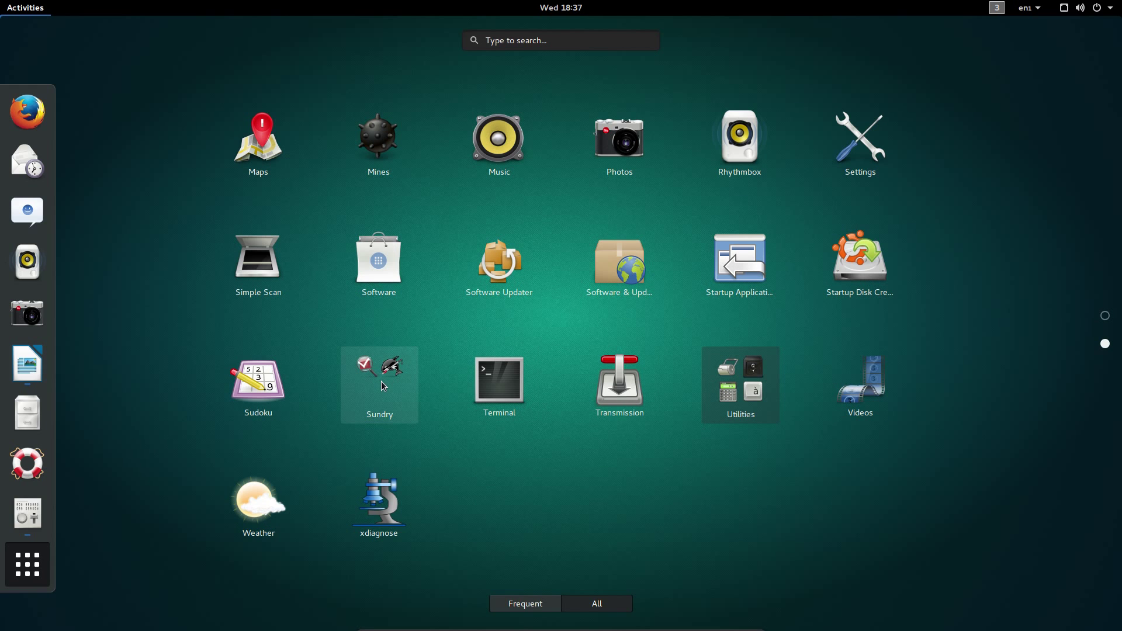
{"action": "left_click", "coordinate": [722, 393]}
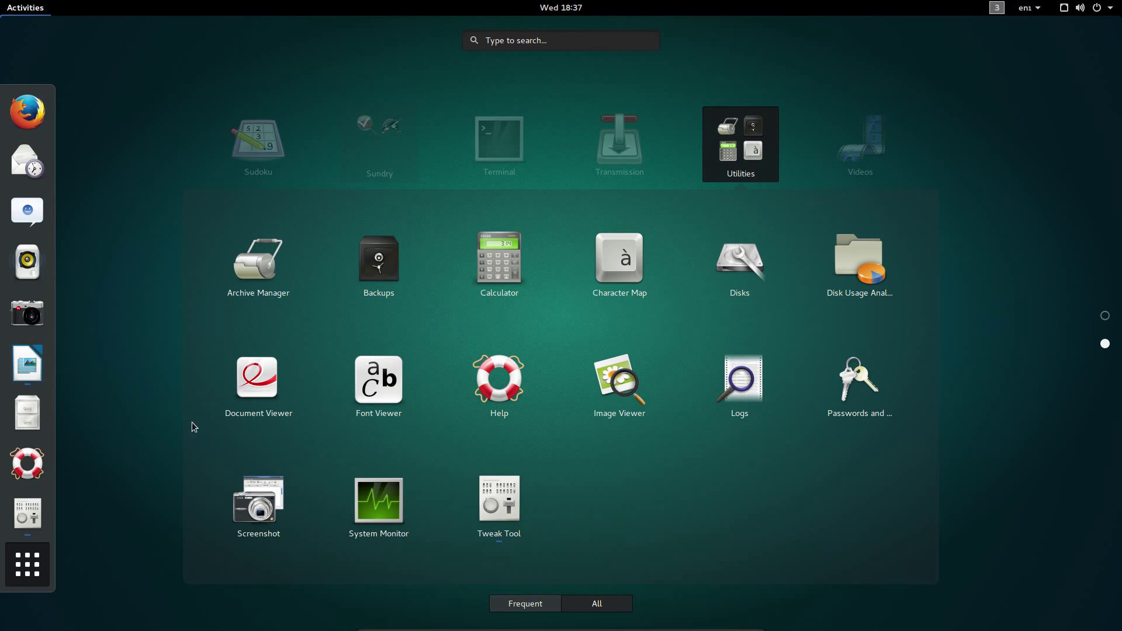
{"action": "left_click", "coordinate": [974, 133]}
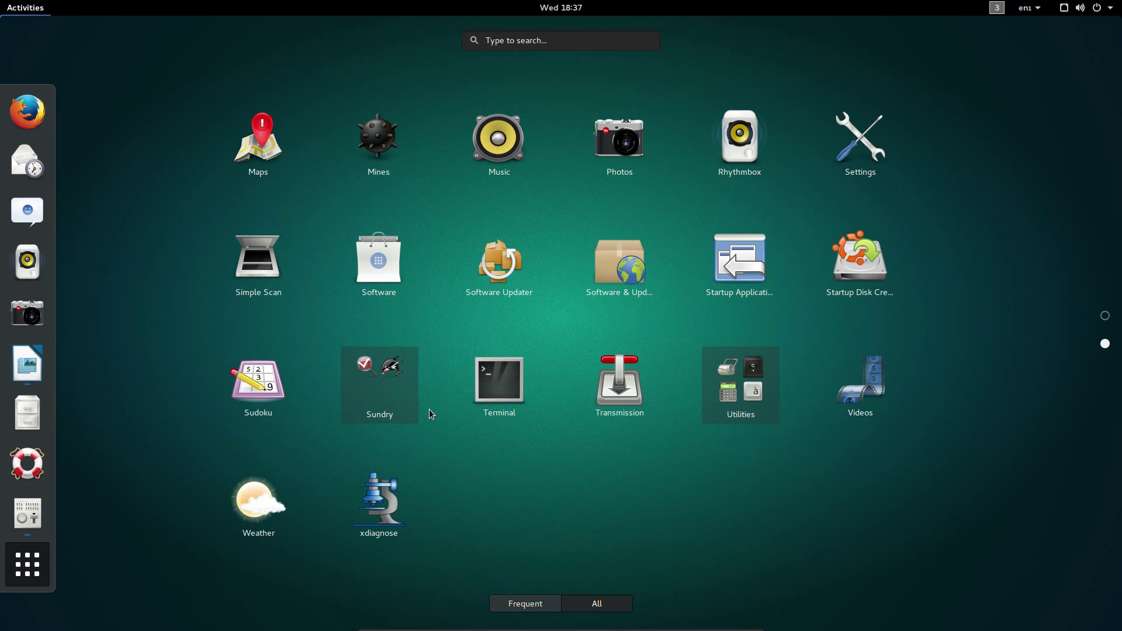
{"action": "left_click", "coordinate": [362, 414]}
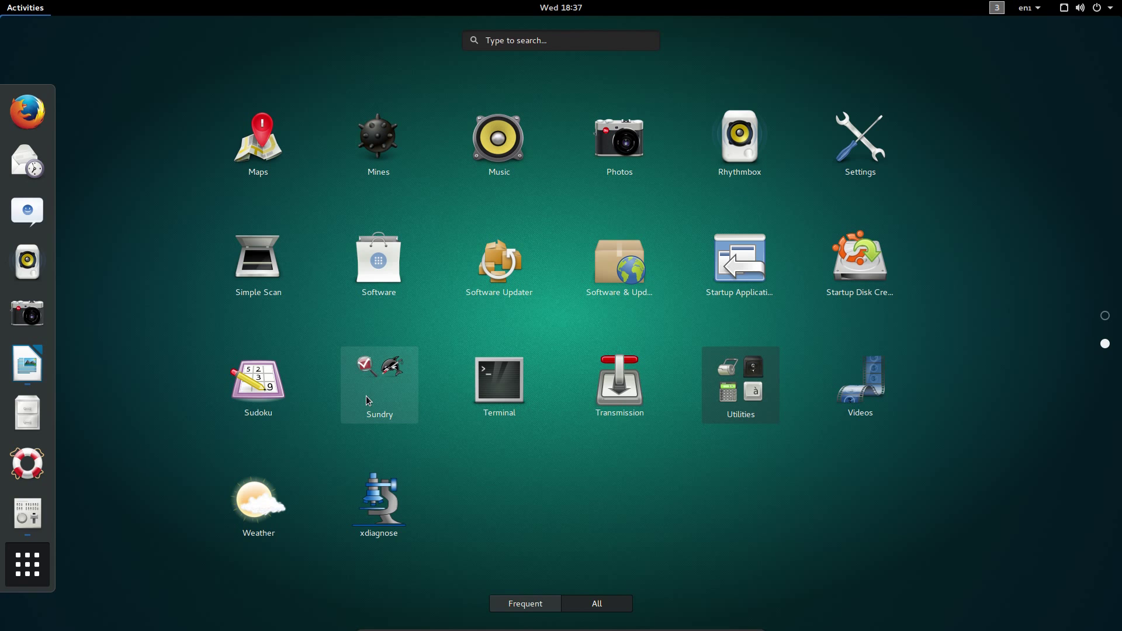
{"action": "left_click", "coordinate": [974, 343]}
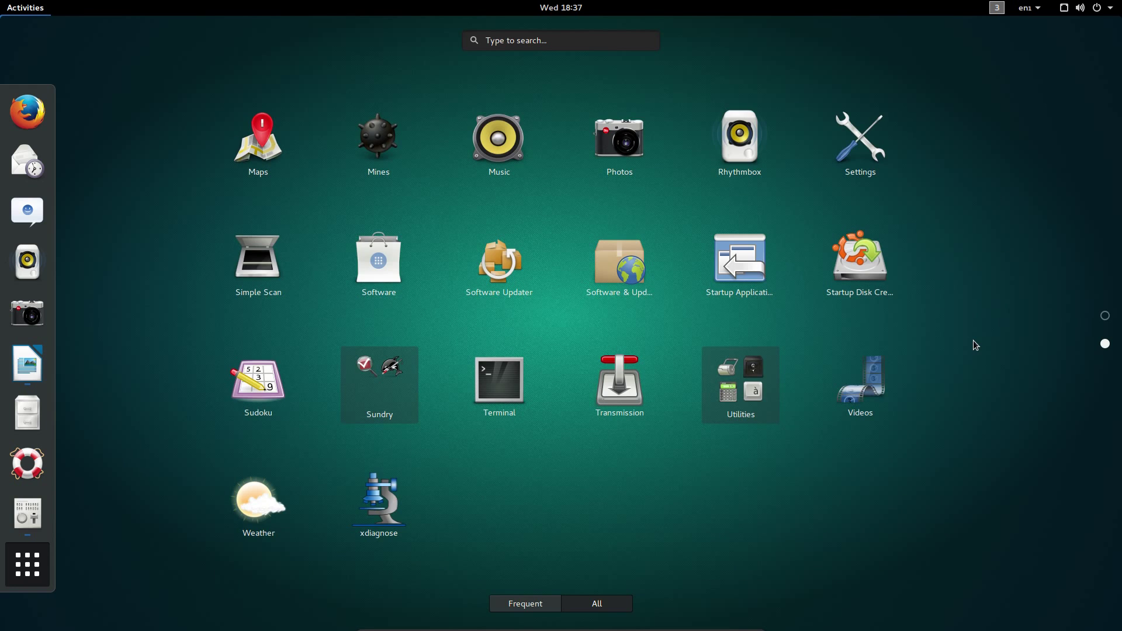
{"action": "scroll", "coordinate": [973, 345], "scroll_direction": "up", "scroll_amount": 1}
{"action": "key", "text": "Escape"}
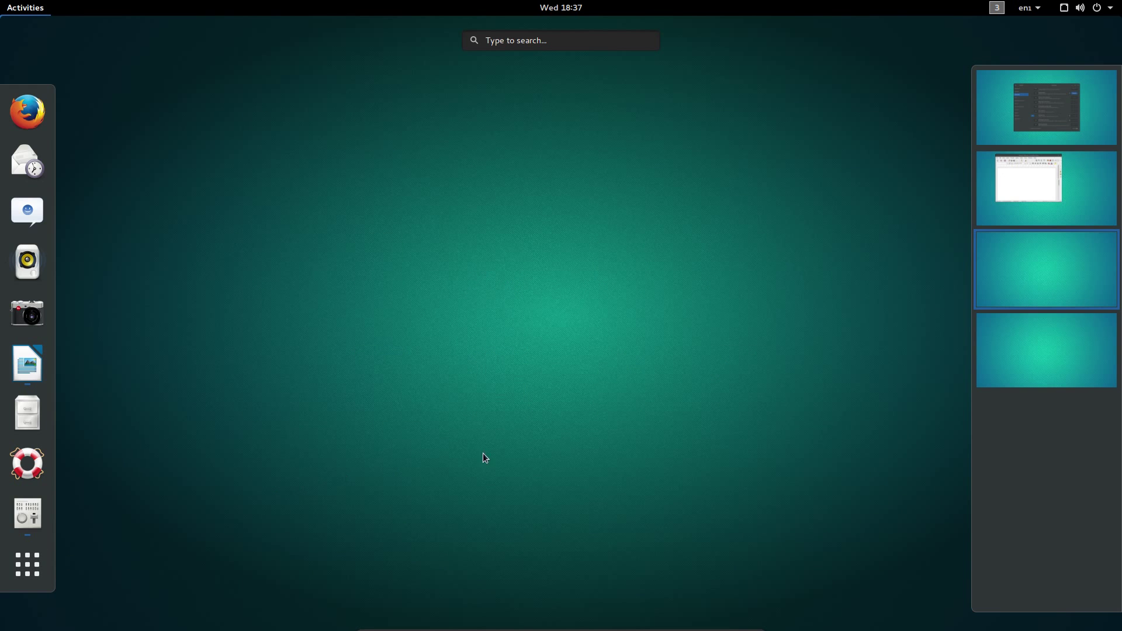
Bring up Writer on workspace 2, then drag Tweak Tool from the dash onto workspace 3.
{"action": "left_click", "coordinate": [1092, 195]}
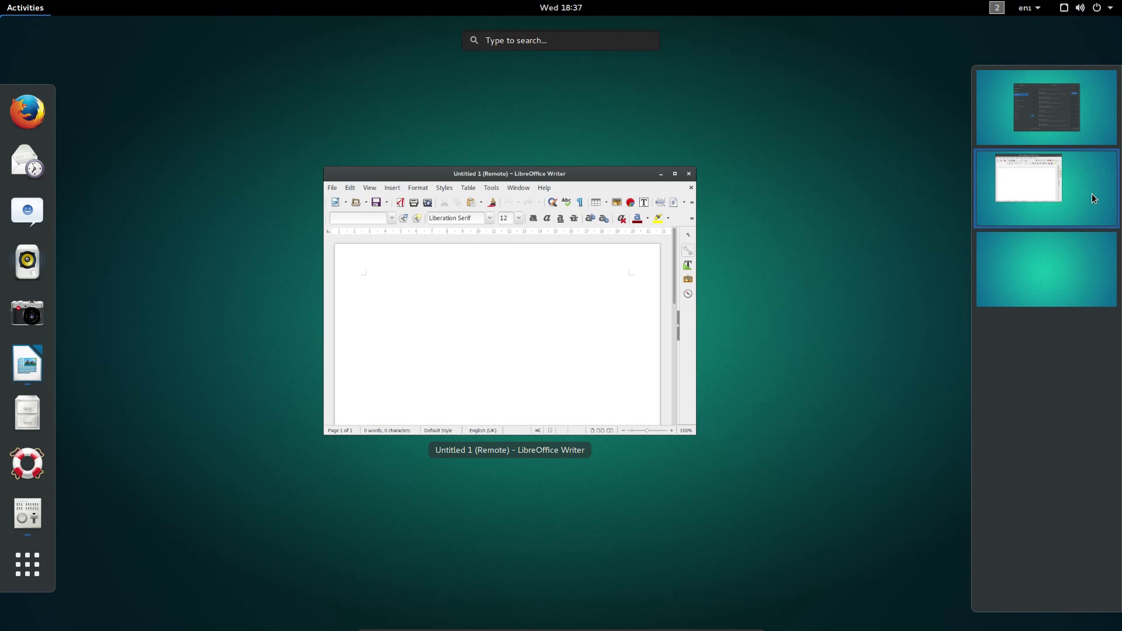
{"action": "left_click", "coordinate": [453, 368]}
{"action": "key", "text": "super"}
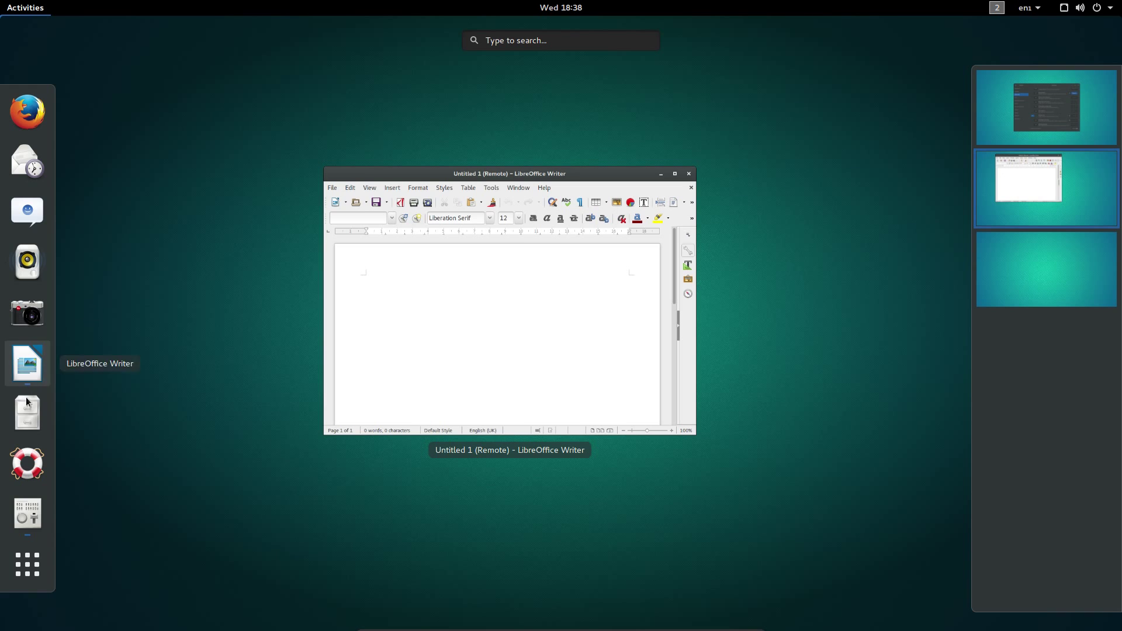
{"action": "left_click_drag", "start_coordinate": [27, 514], "coordinate": [1076, 270]}
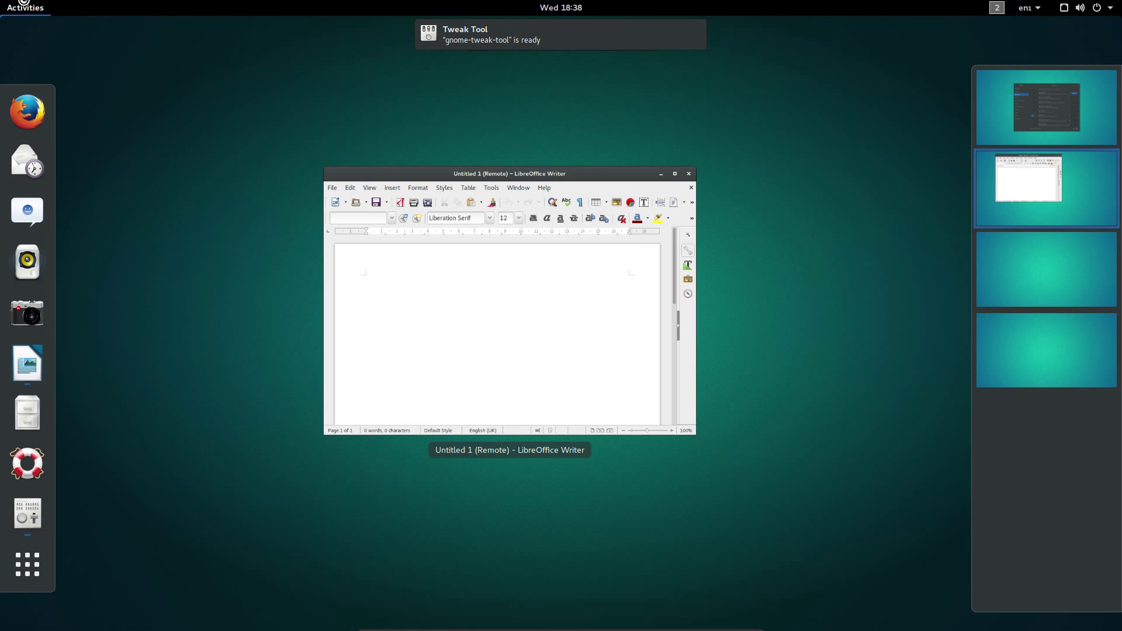
Launch Kdenlive from a 'kde' search, move it to workspace 3, and return to Writer.
{"action": "type", "text": "kde"}
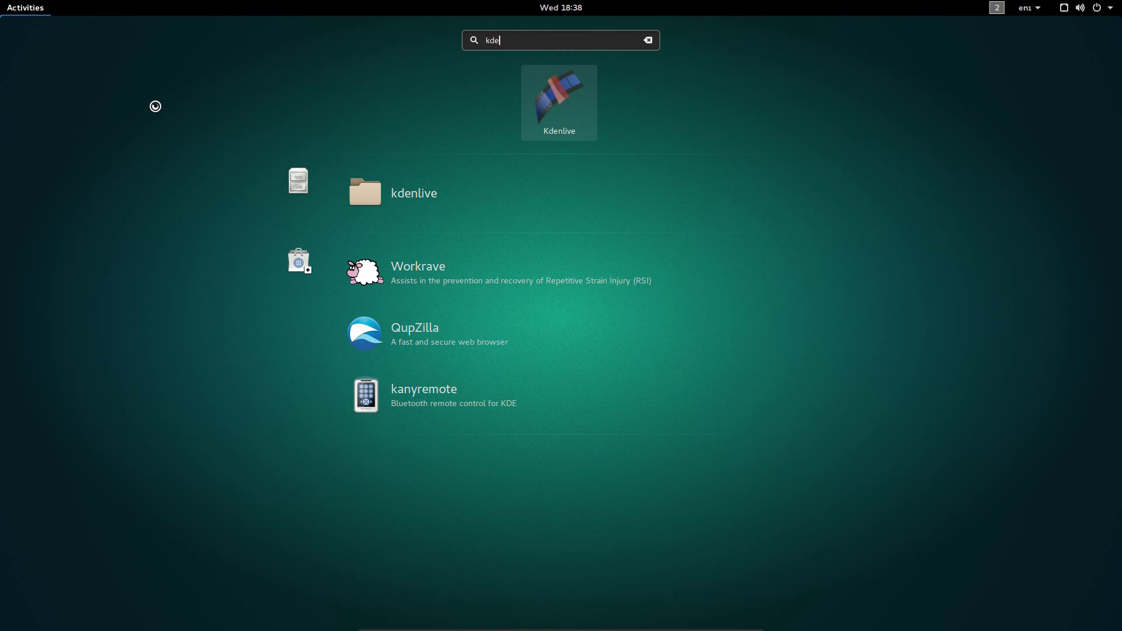
{"action": "left_click", "coordinate": [579, 105]}
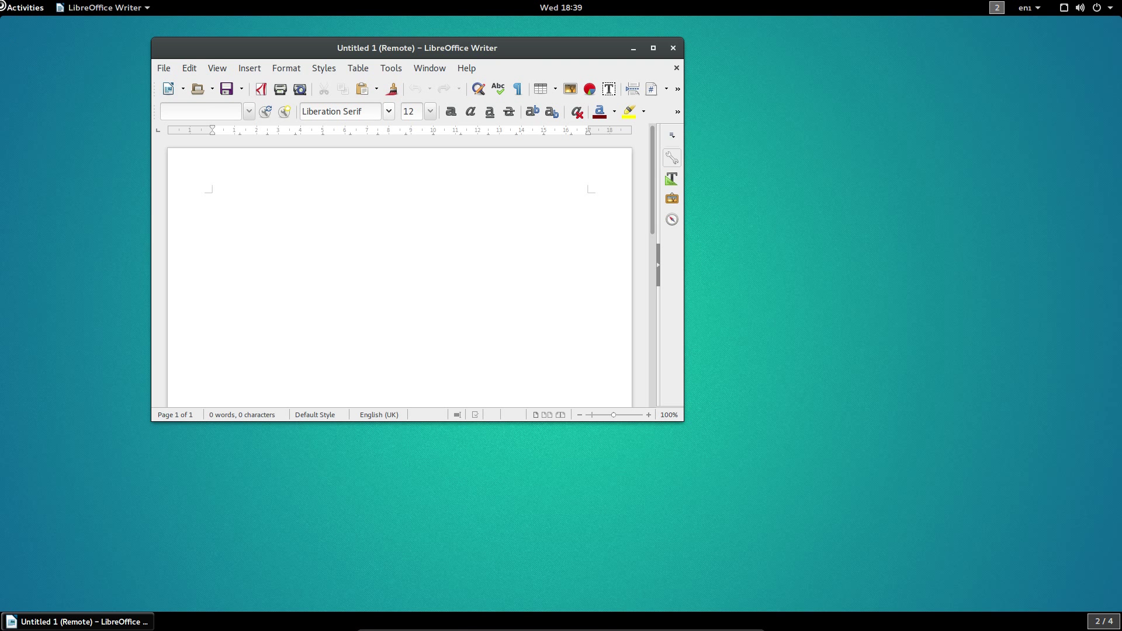
{"action": "mouse_move", "coordinate": [1, 3]}
{"action": "left_click_drag", "start_coordinate": [760, 200], "coordinate": [1038, 287]}
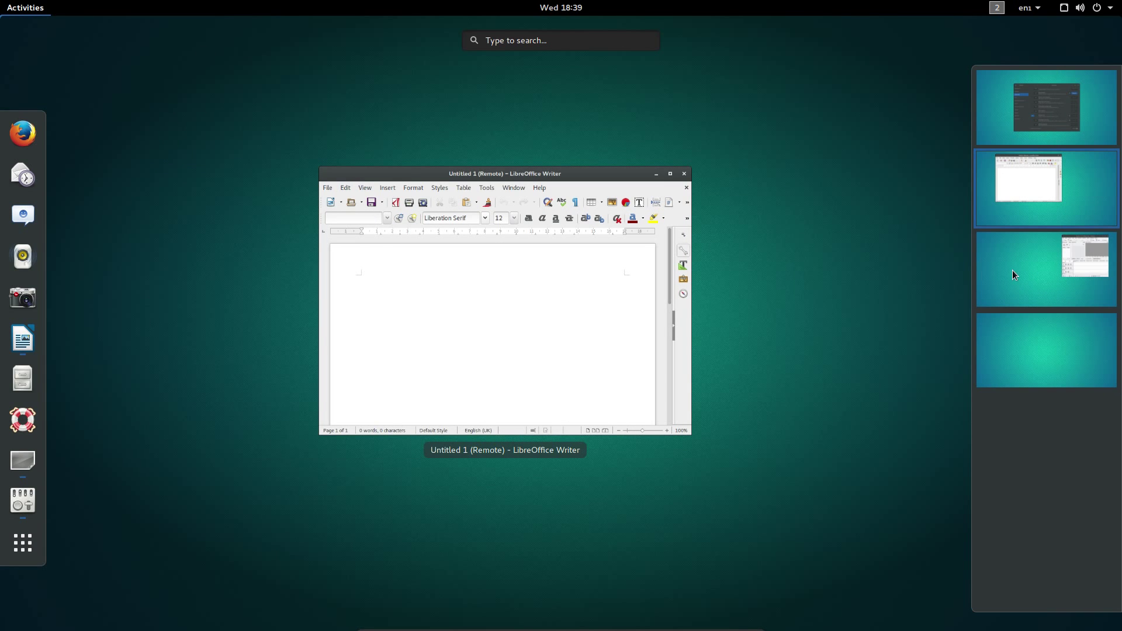
{"action": "left_click", "coordinate": [580, 310]}
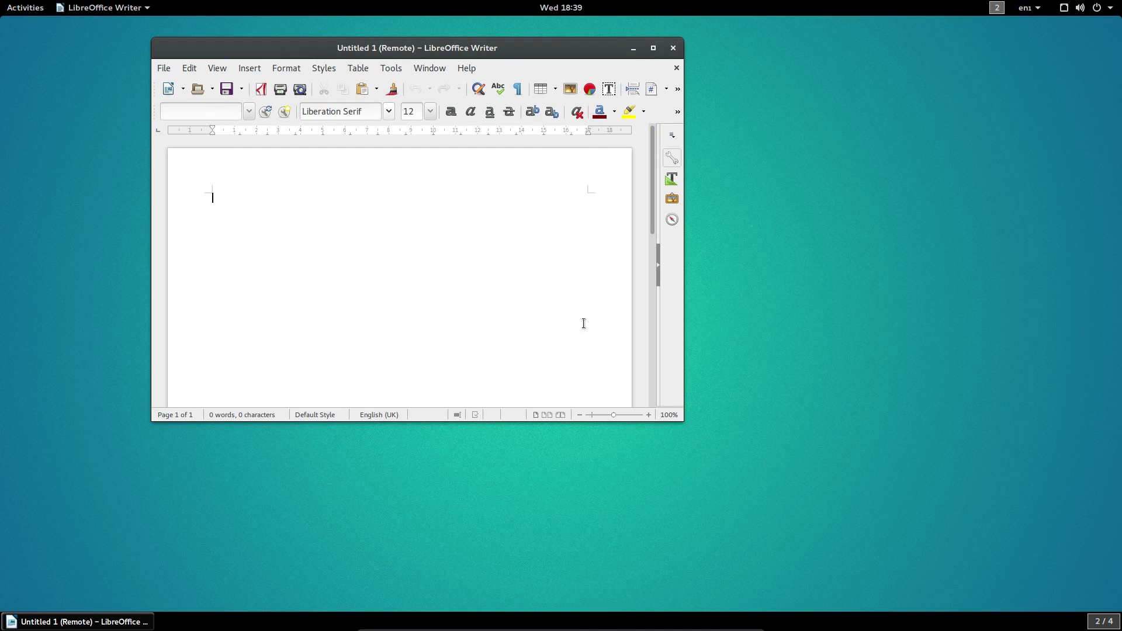
Browse Writer's Help and Table menus, then switch to workspace 1 from the overview.
{"action": "left_click", "coordinate": [466, 68]}
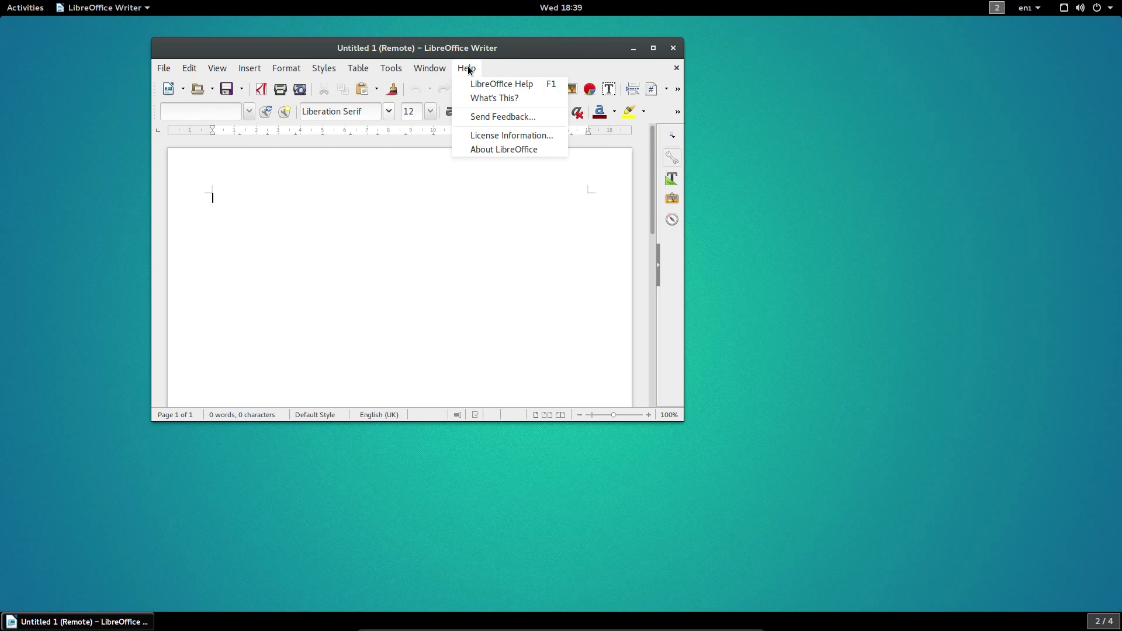
{"action": "left_click", "coordinate": [358, 68]}
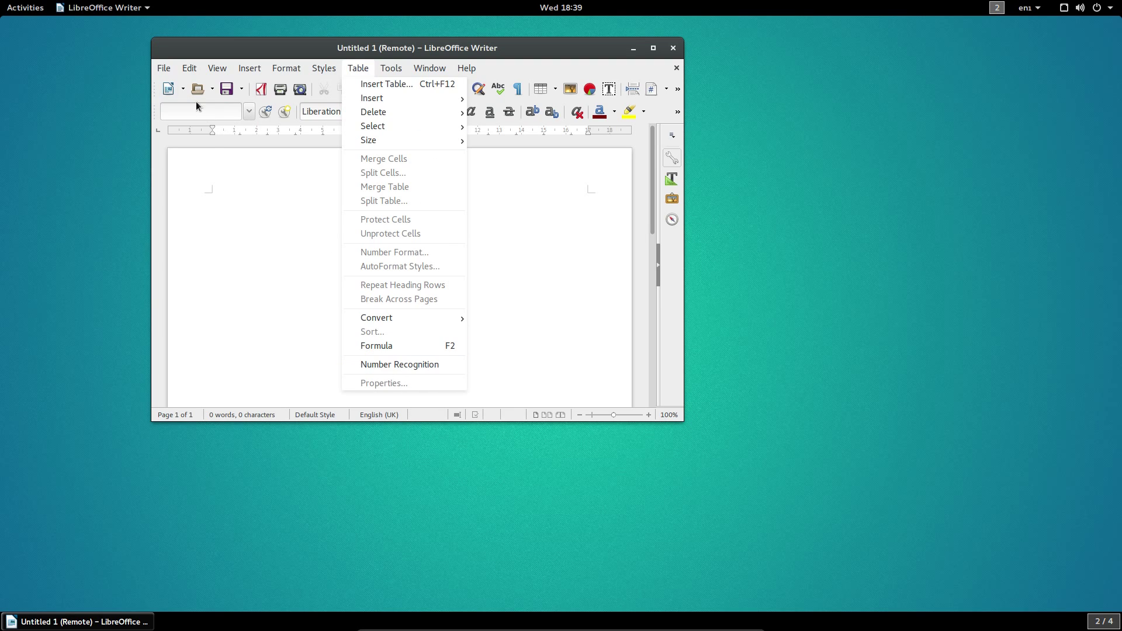
{"action": "key", "text": "Escape"}
{"action": "left_click", "coordinate": [12, 7]}
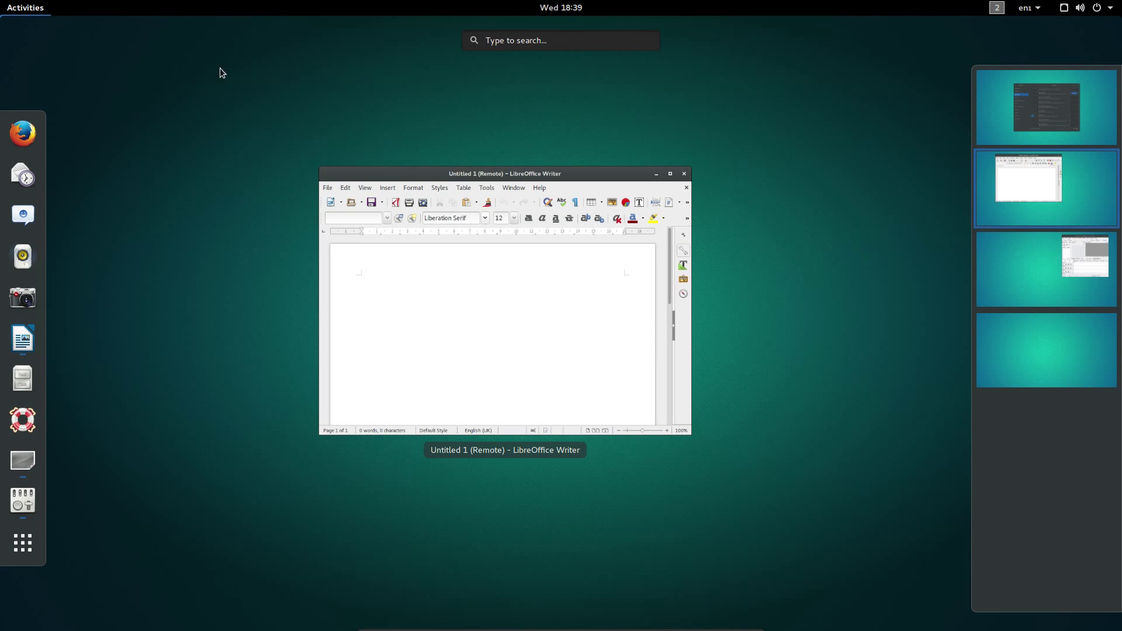
{"action": "left_click", "coordinate": [1008, 108]}
Bring up Tweak Tool, reveal its tweaks search field, and briefly view the app menu.
{"action": "left_click", "coordinate": [588, 268]}
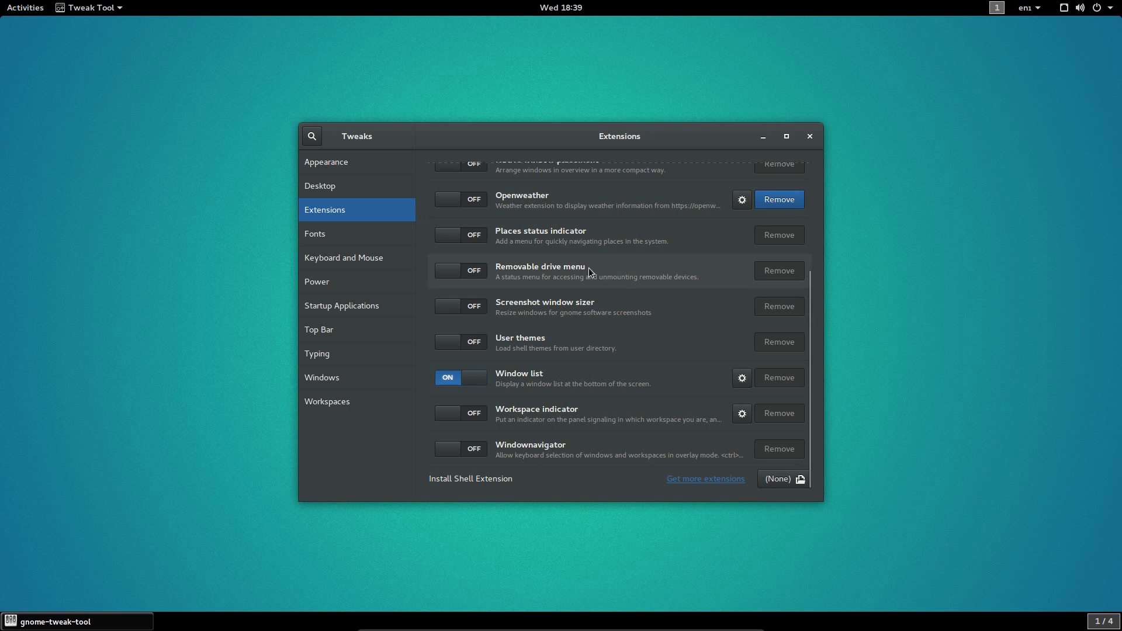
{"action": "left_click", "coordinate": [312, 138]}
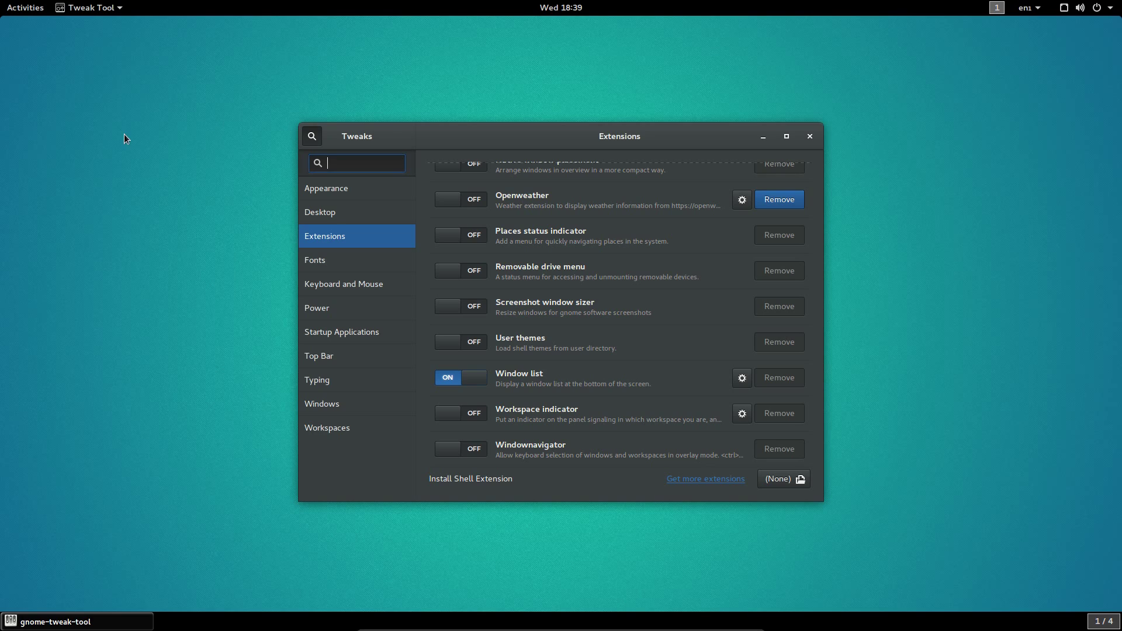
{"action": "left_click", "coordinate": [77, 8]}
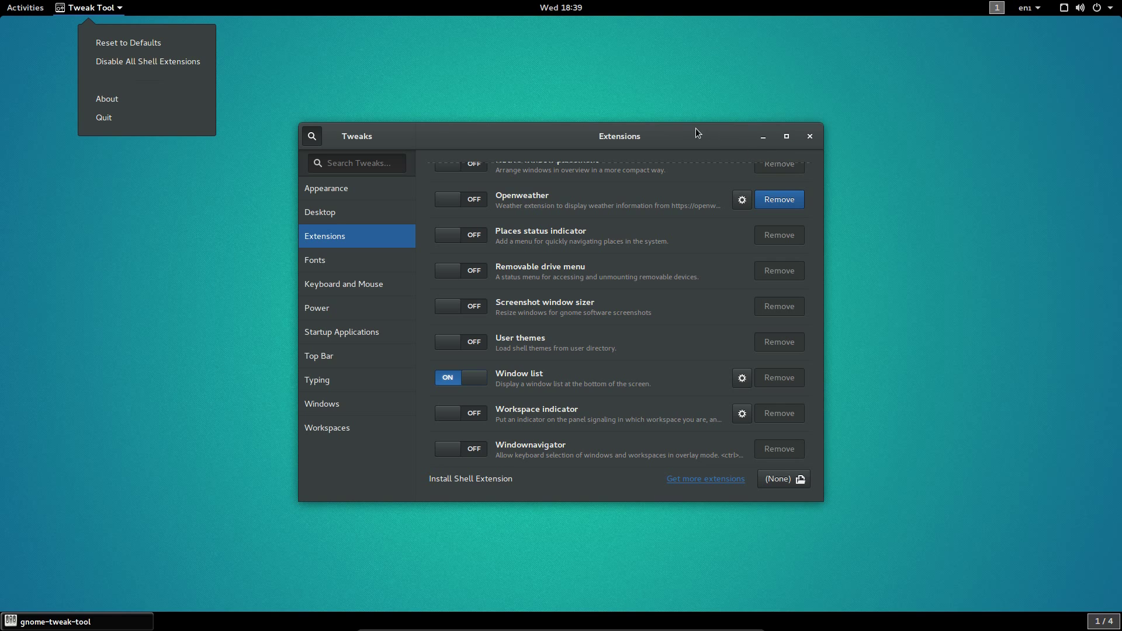
{"action": "left_click", "coordinate": [499, 76]}
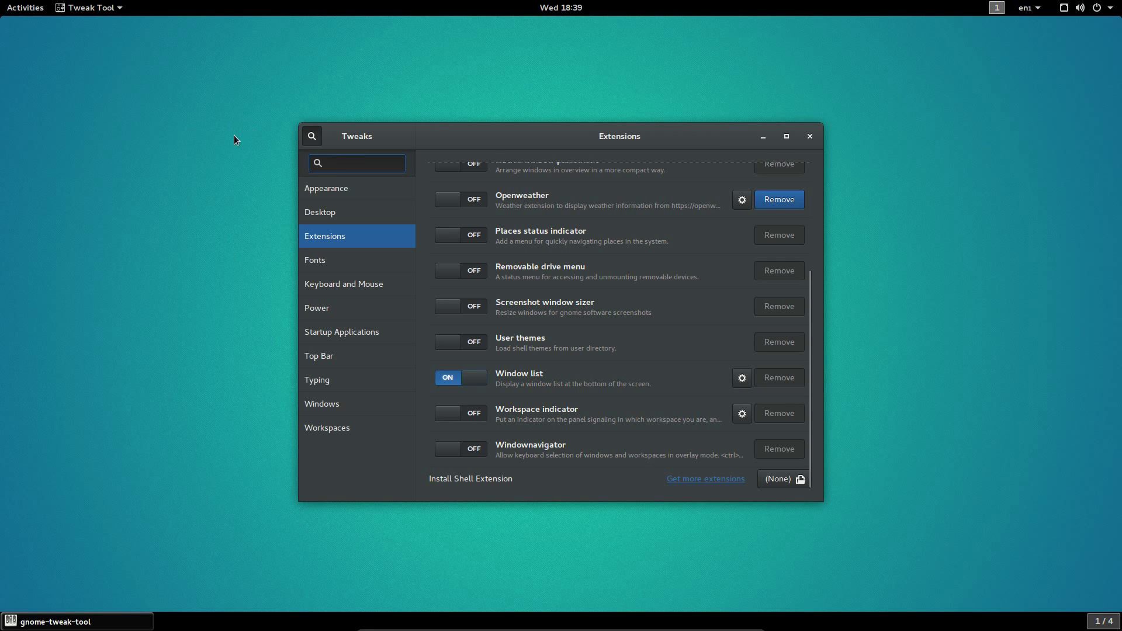
Go to Kdenlive on workspace 3 and browse its Tool and Help menus.
{"action": "mouse_move", "coordinate": [2, 5]}
{"action": "left_click", "coordinate": [1041, 244]}
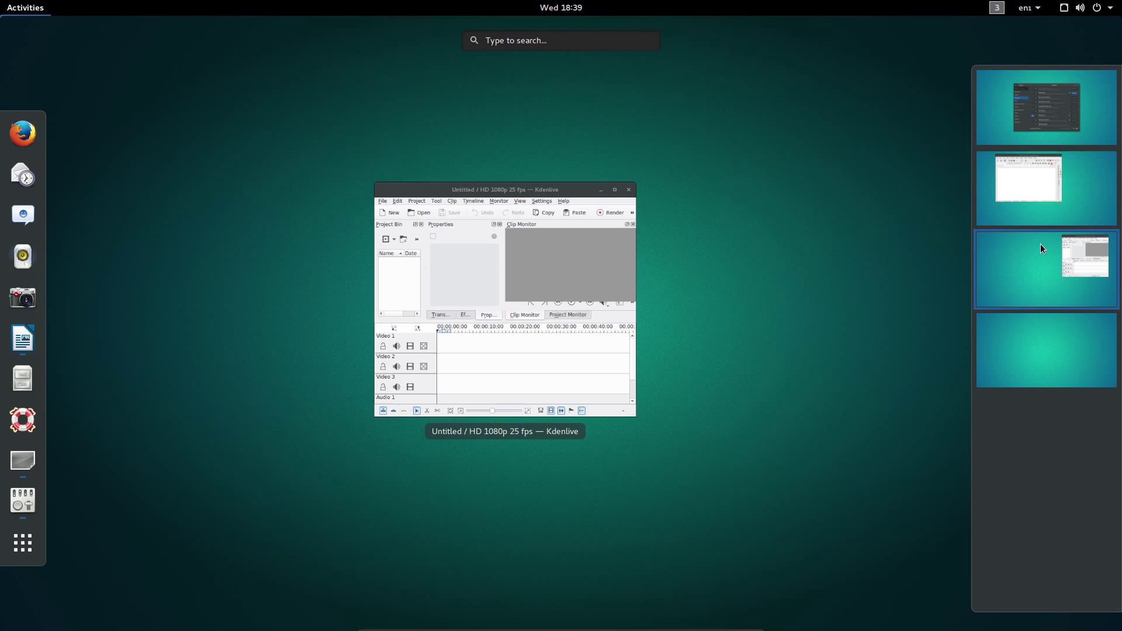
{"action": "left_click", "coordinate": [532, 303]}
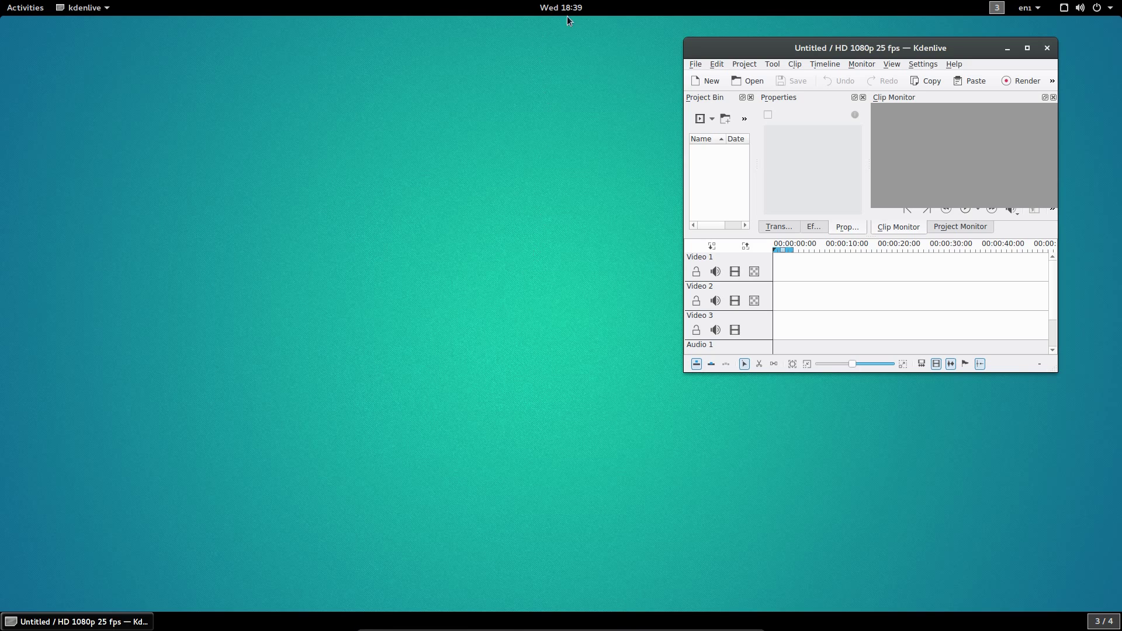
{"action": "left_click", "coordinate": [771, 63]}
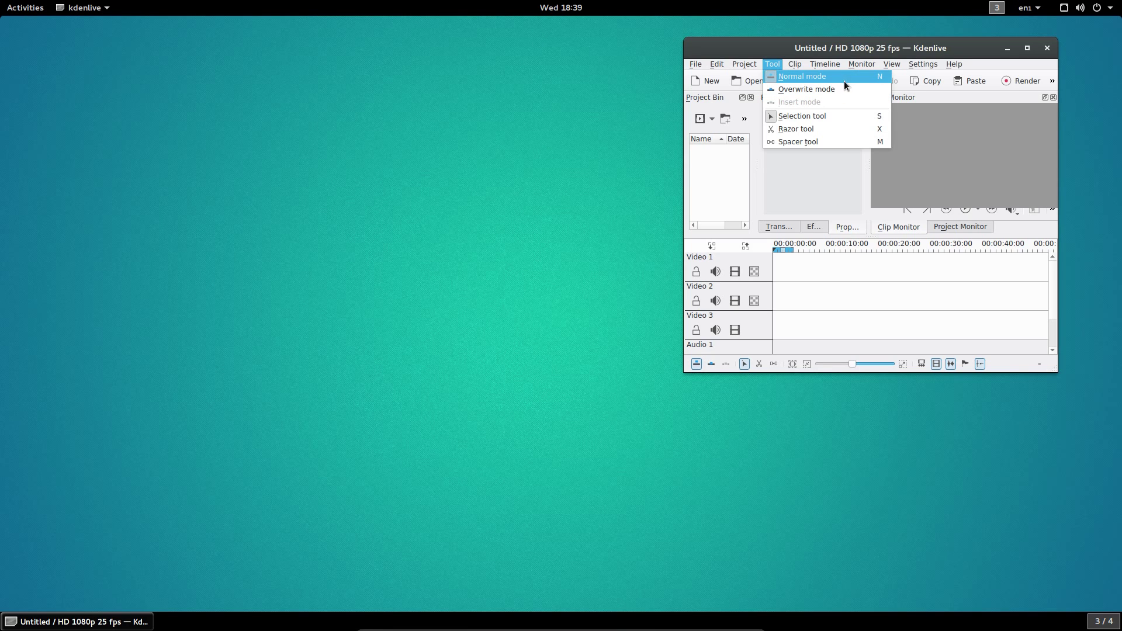
{"action": "mouse_move", "coordinate": [949, 65]}
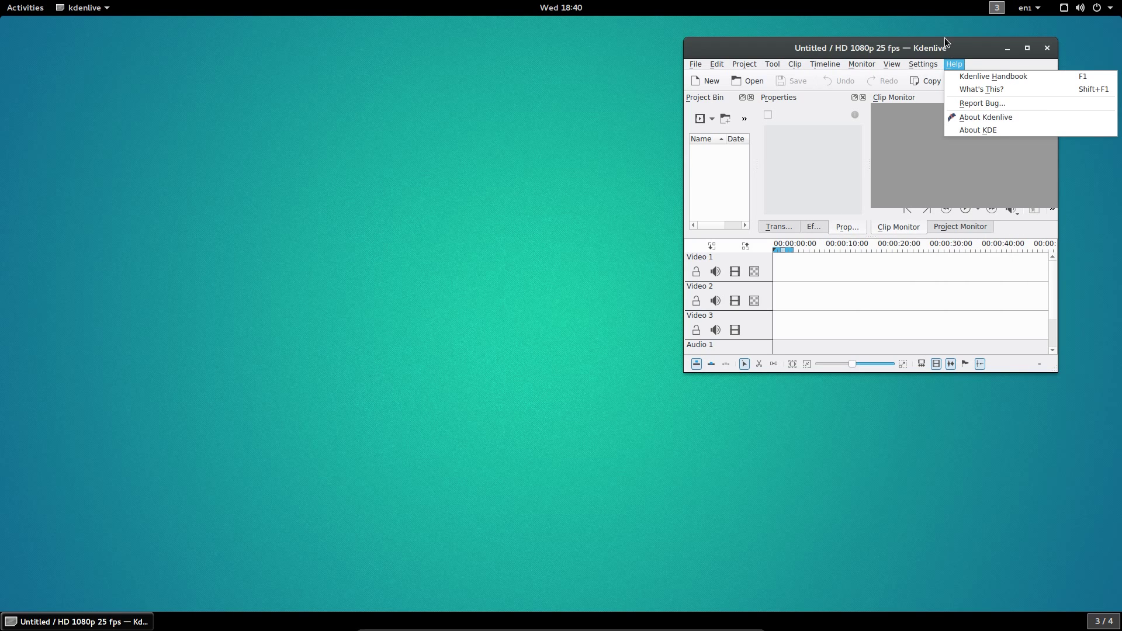
{"action": "left_click", "coordinate": [950, 50]}
Maximize the Kdenlive window, snap it to the right half, float it, then restore full screen.
{"action": "double_click", "coordinate": [948, 47]}
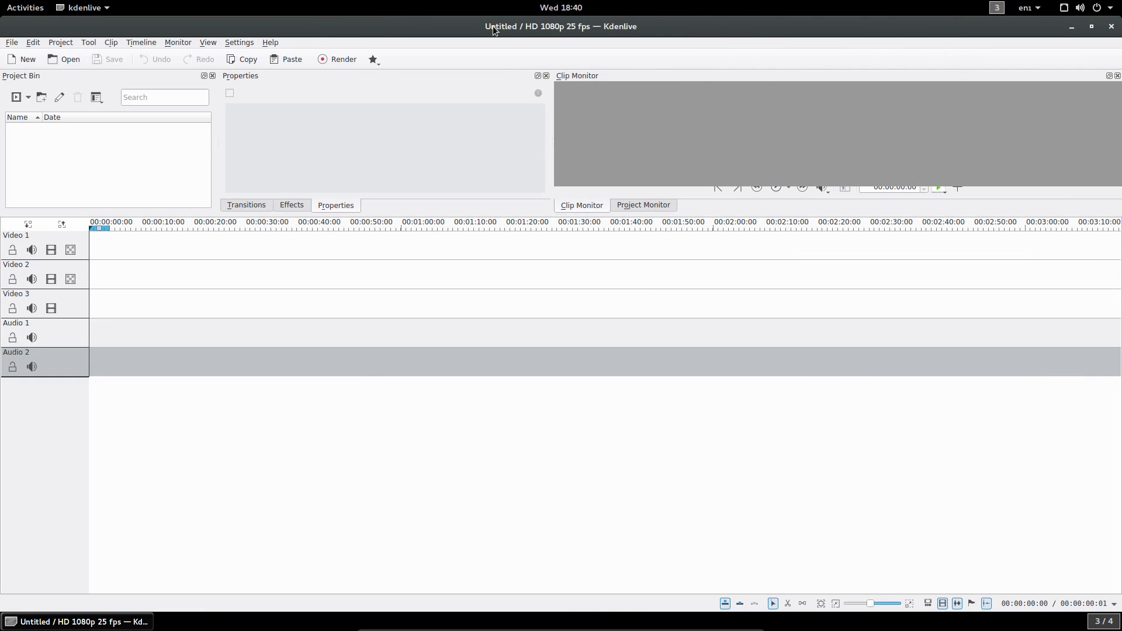
{"action": "left_click_drag", "start_coordinate": [492, 26], "coordinate": [1121, 435]}
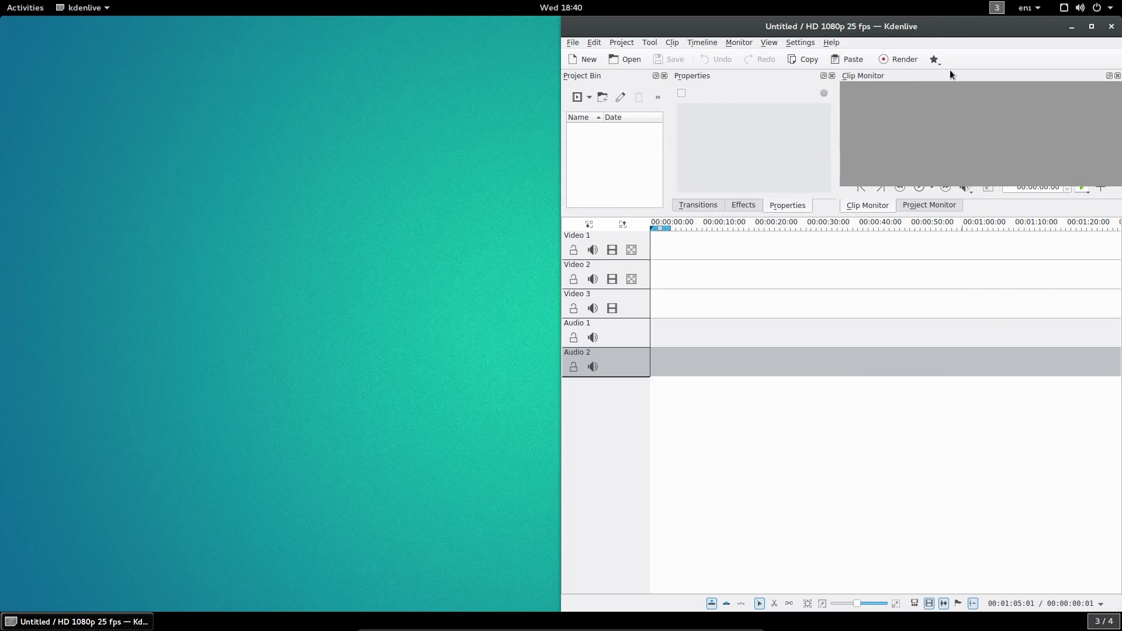
{"action": "left_click_drag", "start_coordinate": [919, 25], "coordinate": [1119, 628]}
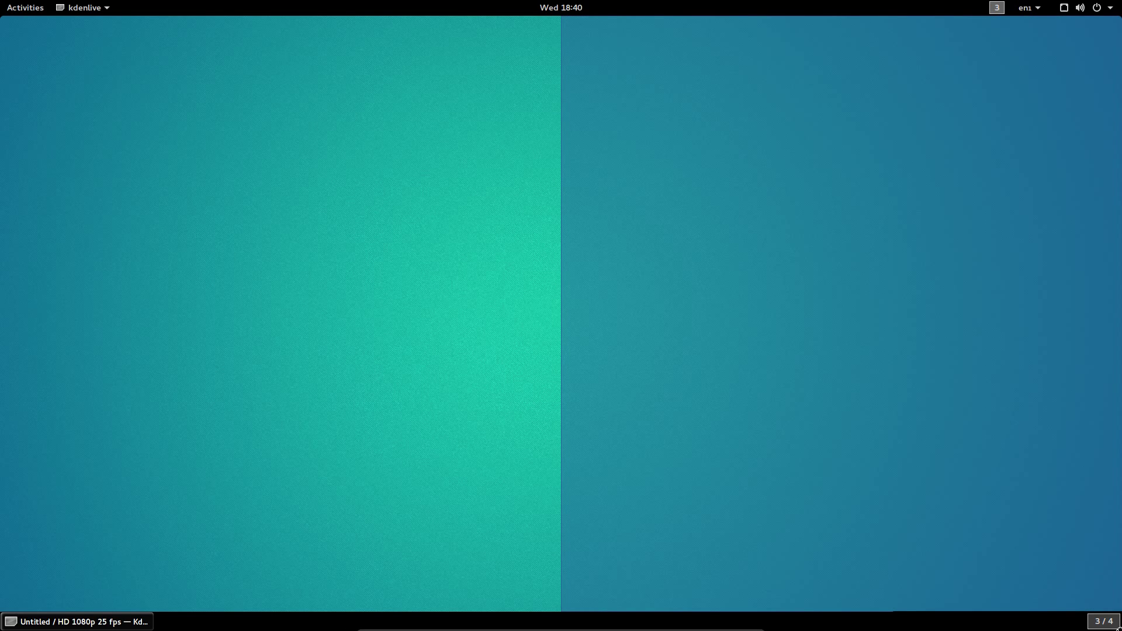
{"action": "left_click_drag", "start_coordinate": [1091, 470], "coordinate": [623, 8]}
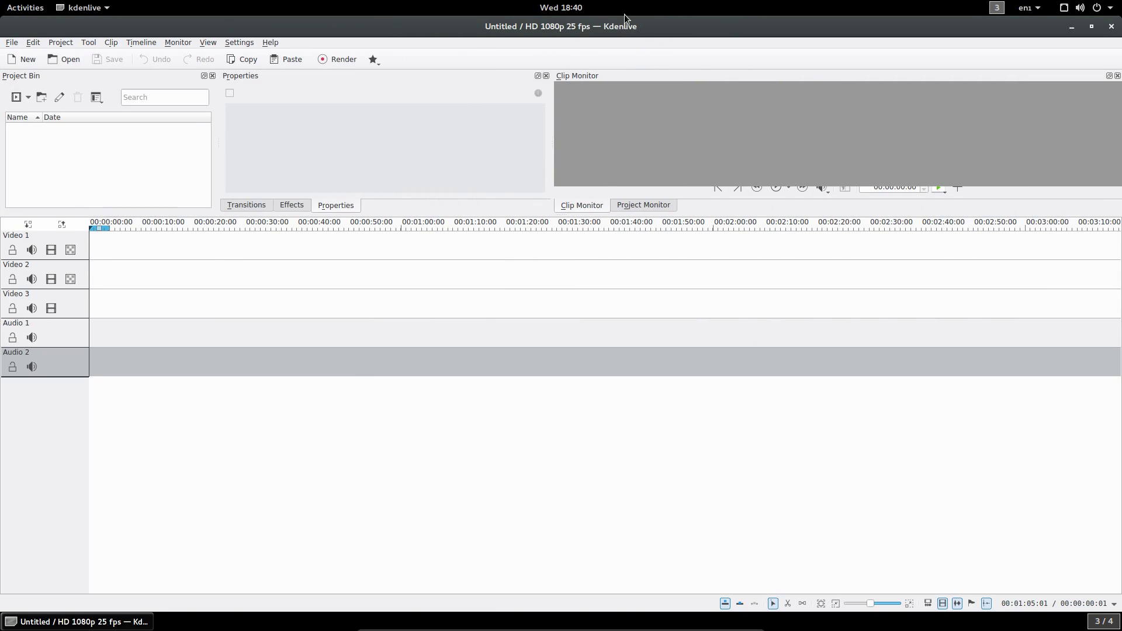
Launch GNOME Calendar via an overview search for 'cal', then reopen the overview.
{"action": "mouse_move", "coordinate": [6, 11]}
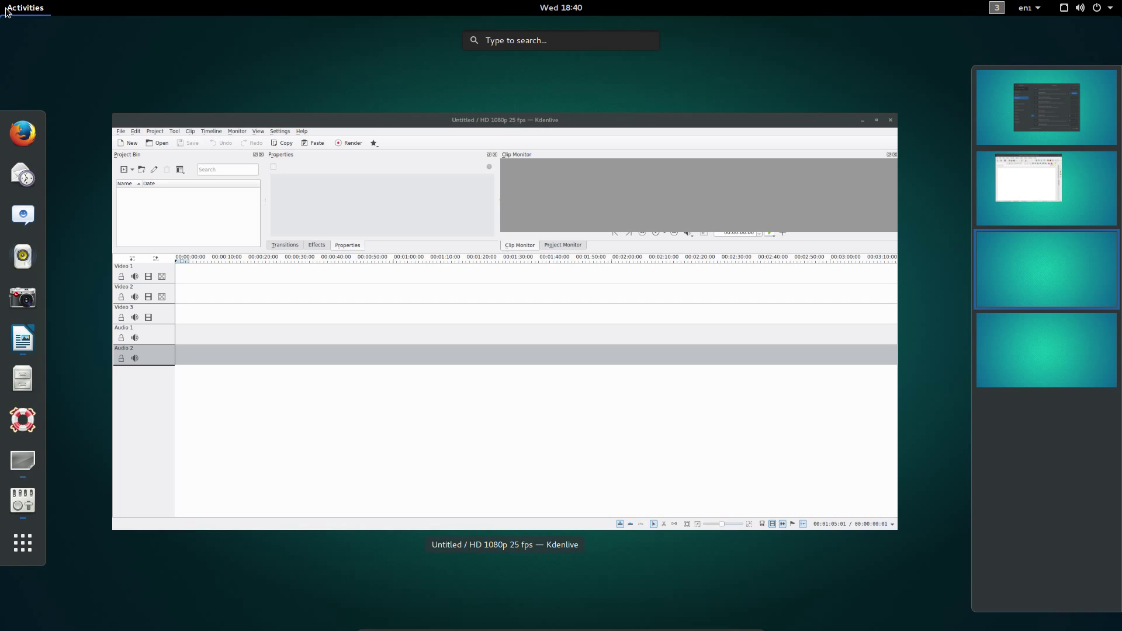
{"action": "type", "text": "cal"}
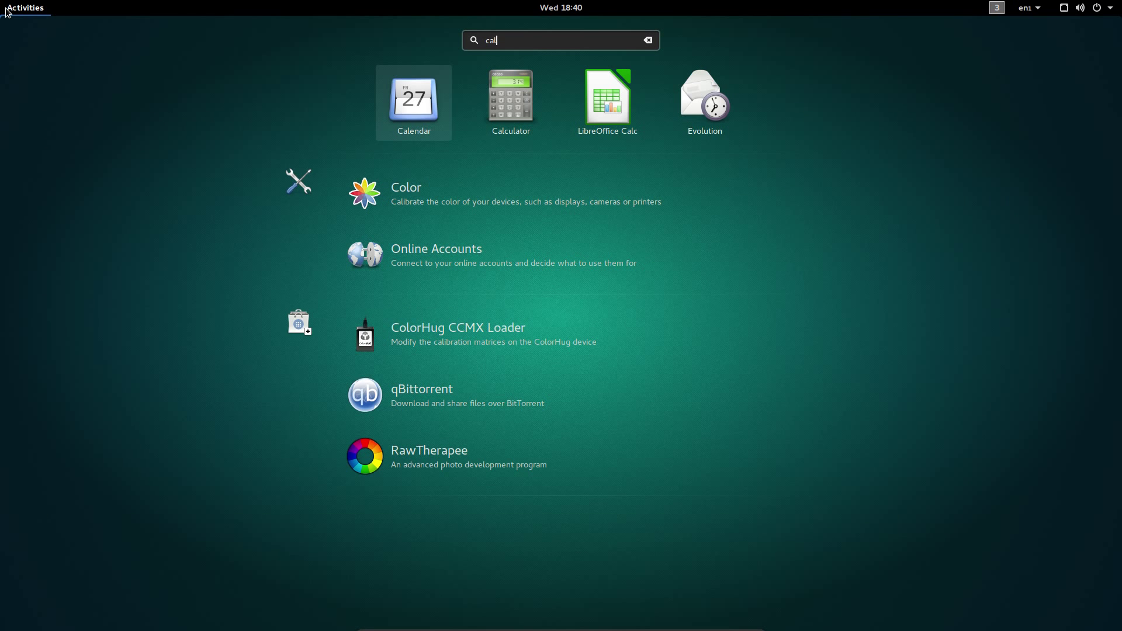
{"action": "left_click", "coordinate": [392, 91]}
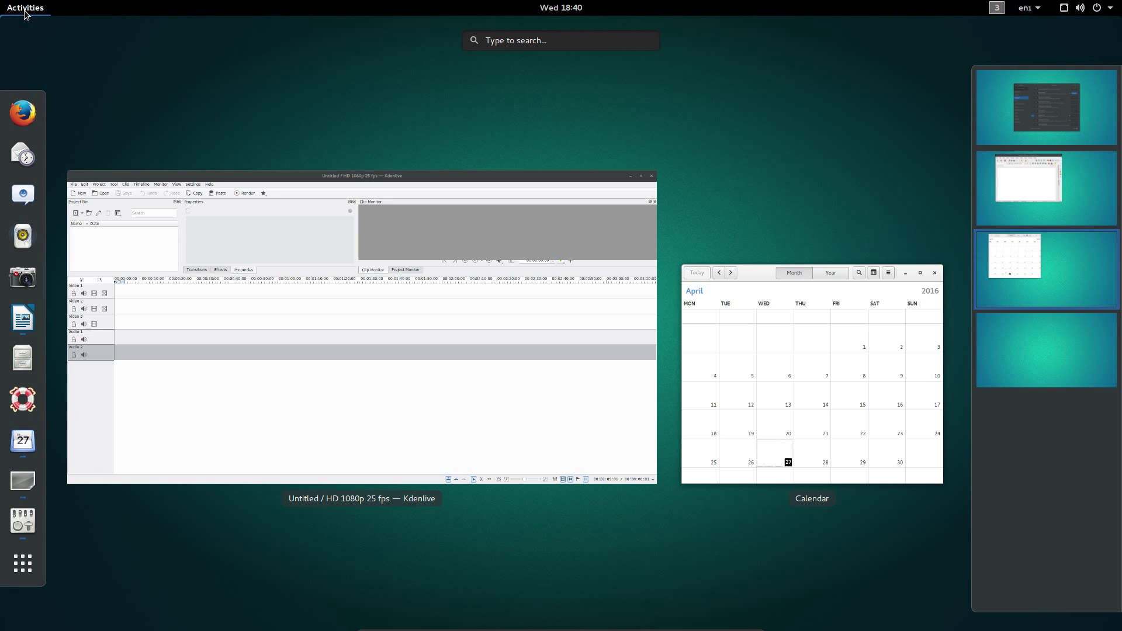
{"action": "left_click", "coordinate": [25, 9]}
Launch Software from an overview search for 'sof' and install Inkscape, authorizing with the account password.
{"action": "type", "text": "sof"}
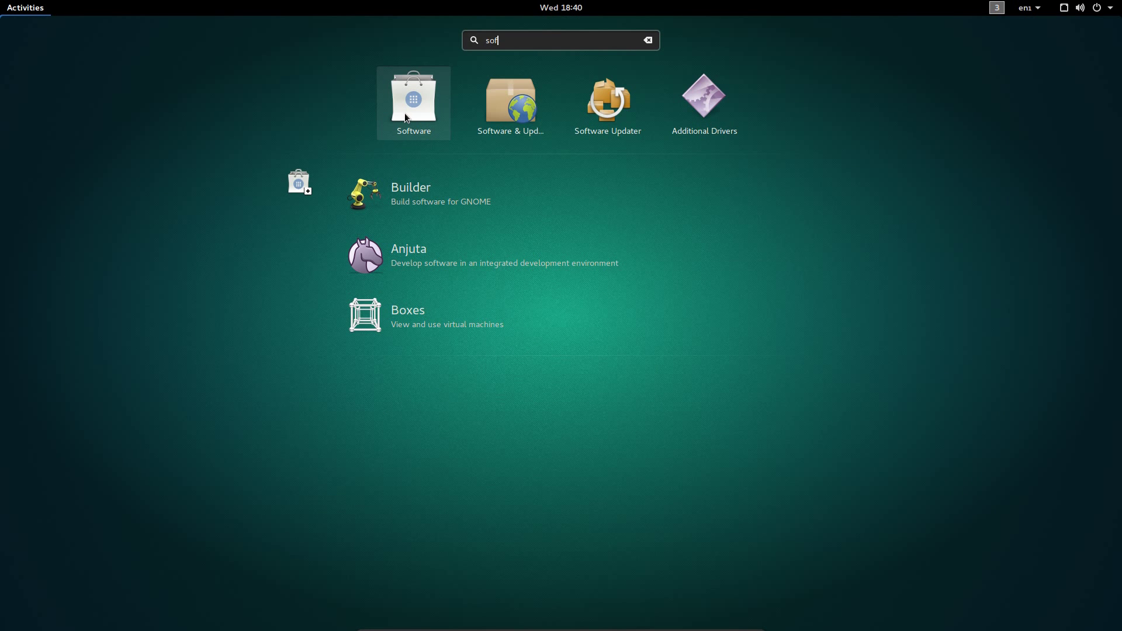
{"action": "left_click", "coordinate": [405, 115]}
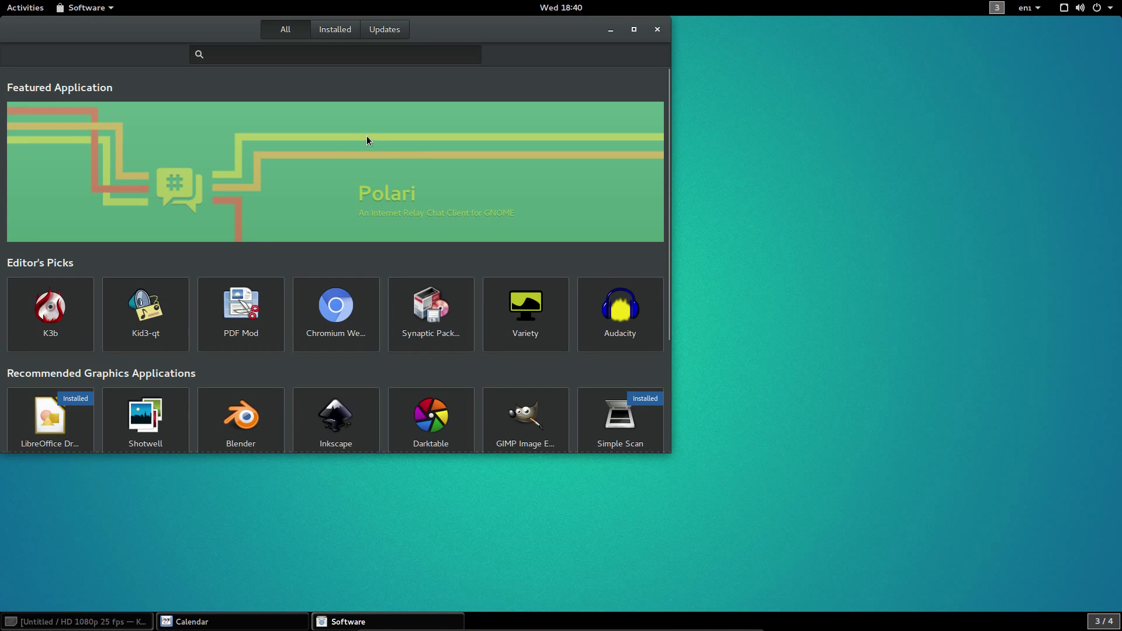
{"action": "left_click", "coordinate": [314, 418]}
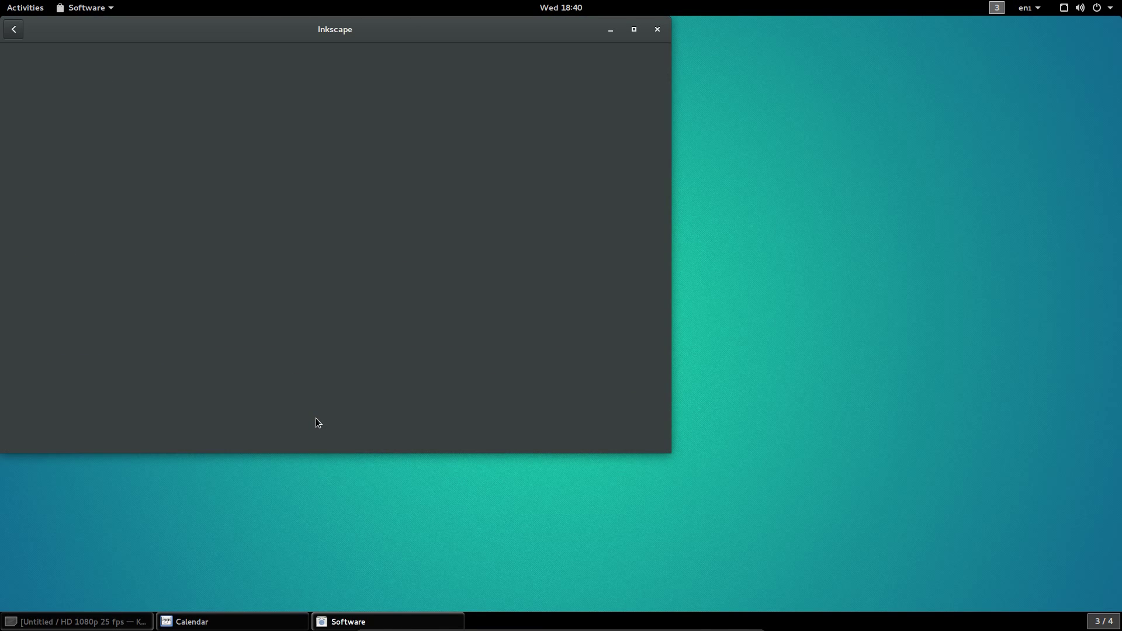
{"action": "left_click", "coordinate": [181, 108]}
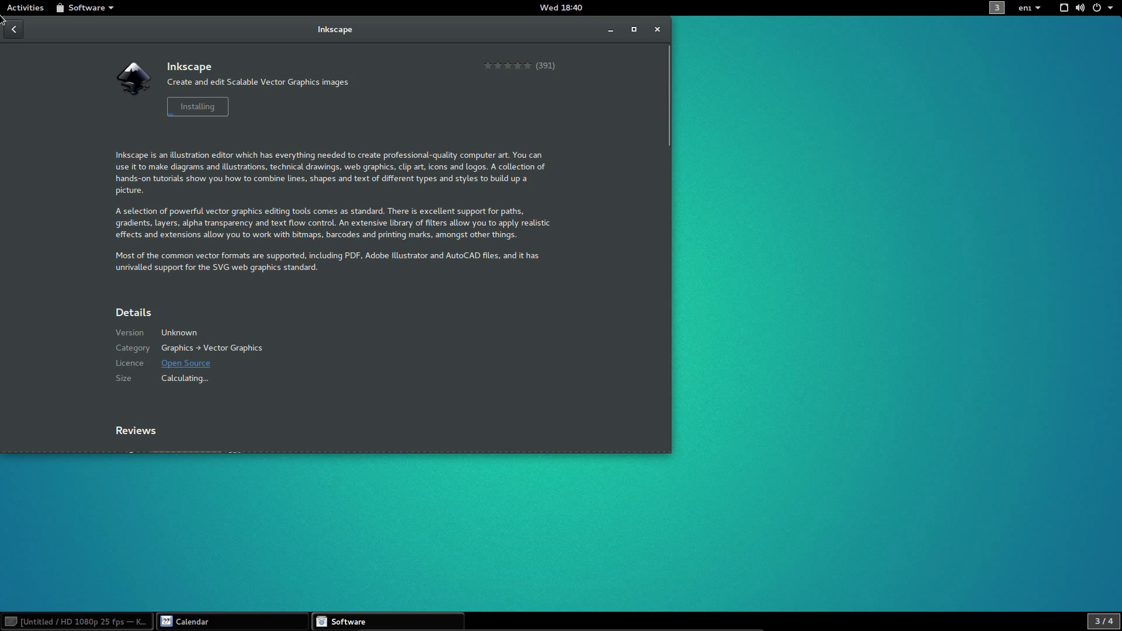
{"action": "left_click", "coordinate": [13, 29]}
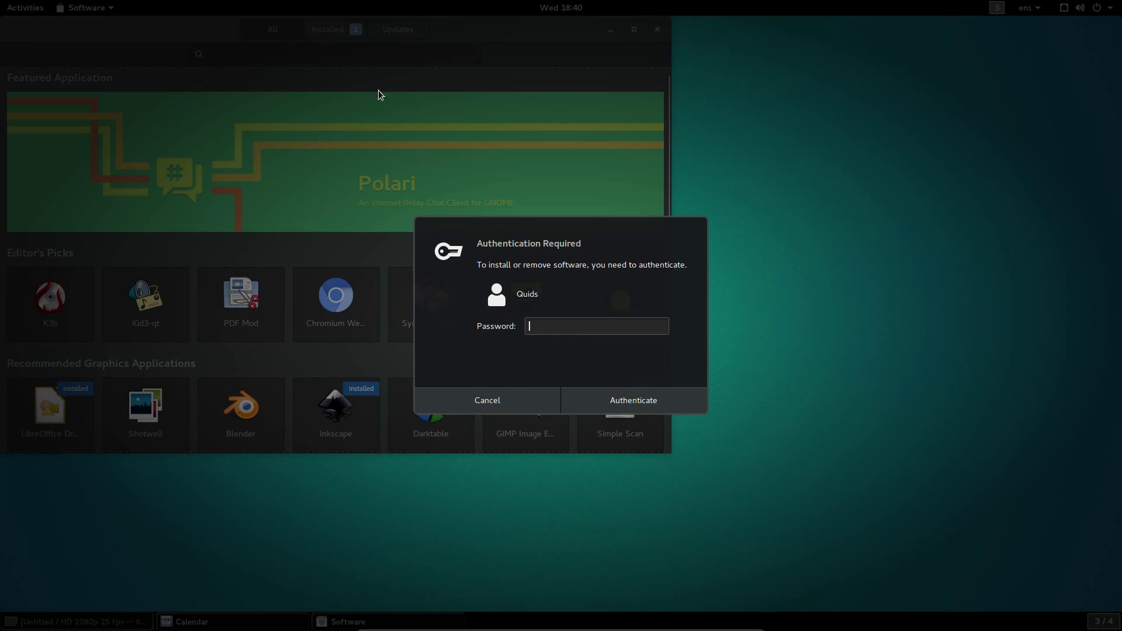
{"action": "type", "text": "*********"}
{"action": "key", "text": "Return"}
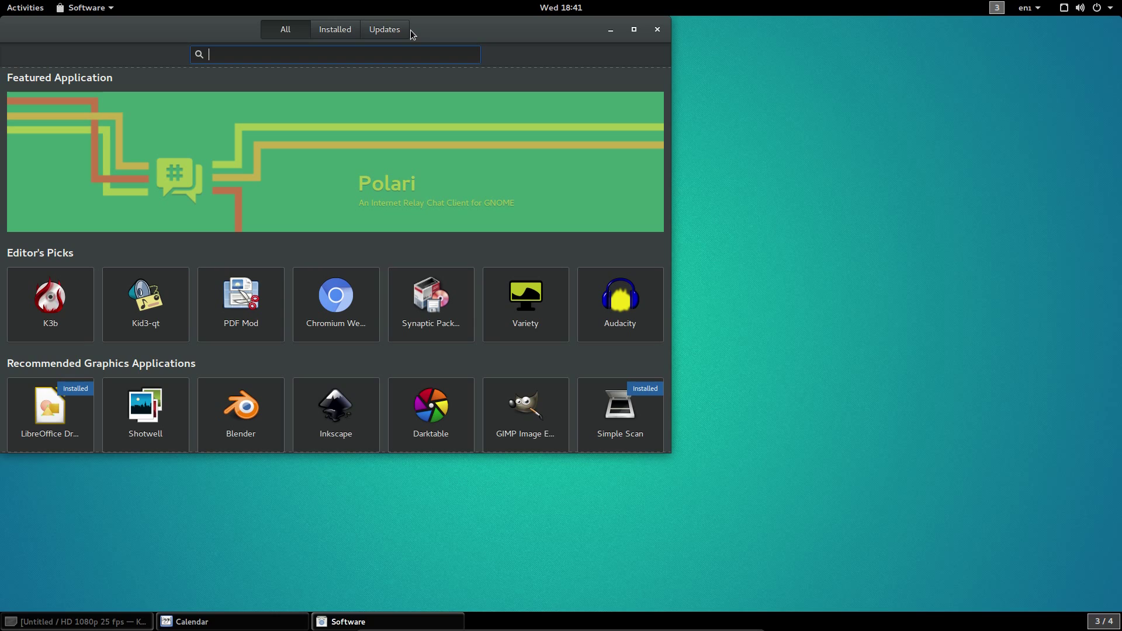
Search Software for 'ubuntu-restricted-extras', then 'chrom', then 'syna'.
{"action": "type", "text": "ubun"}
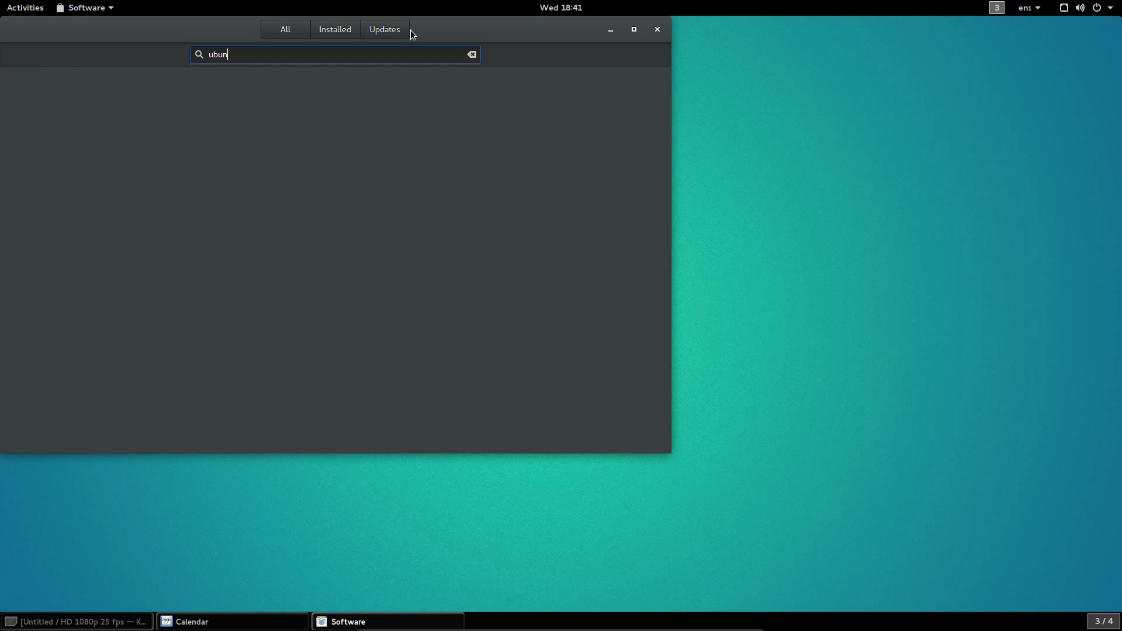
{"action": "type", "text": "tu-restricted-extras"}
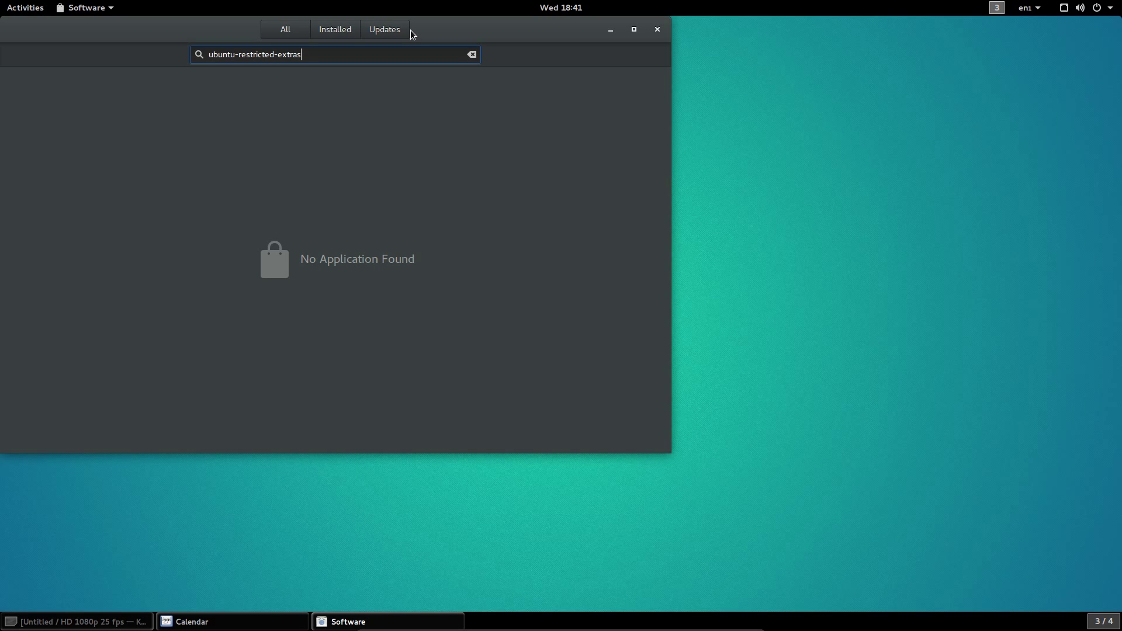
{"action": "key", "text": "ctrl+a"}
{"action": "key", "text": "BackSpace"}
{"action": "type", "text": "chrom"}
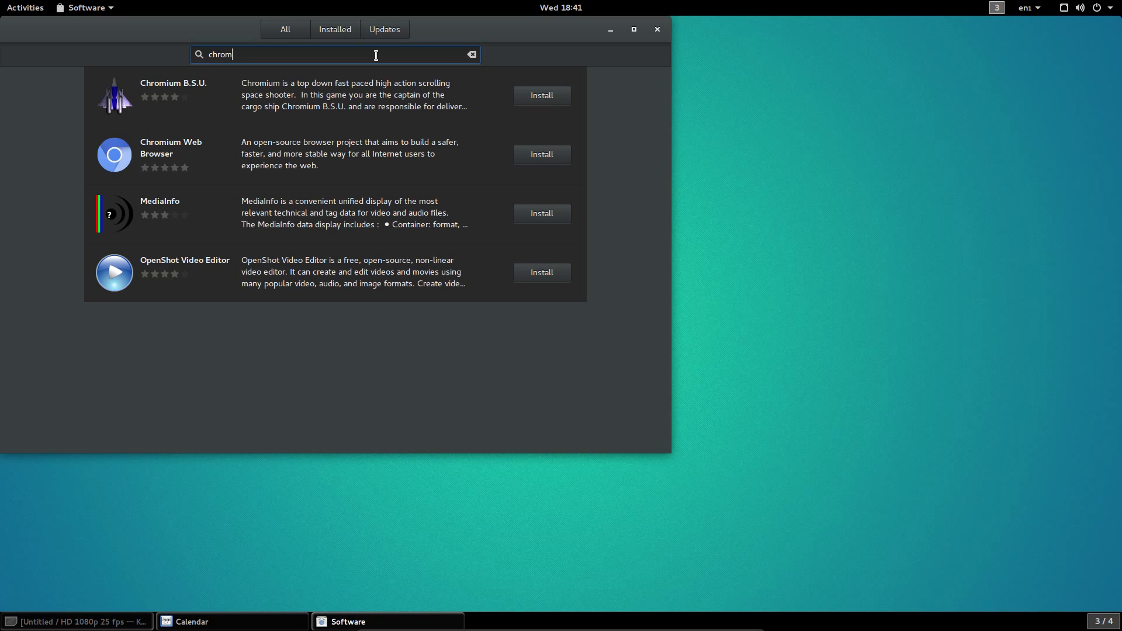
{"action": "key", "text": "ctrl+a"}
{"action": "key", "text": "BackSpace"}
{"action": "type", "text": "syn"}
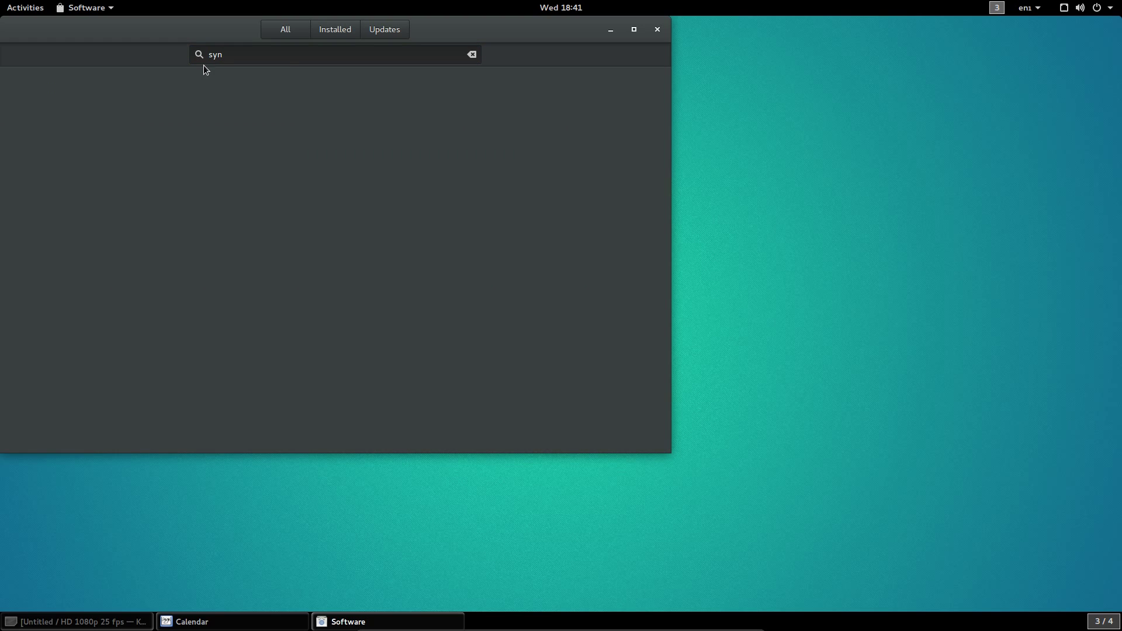
{"action": "type", "text": "a"}
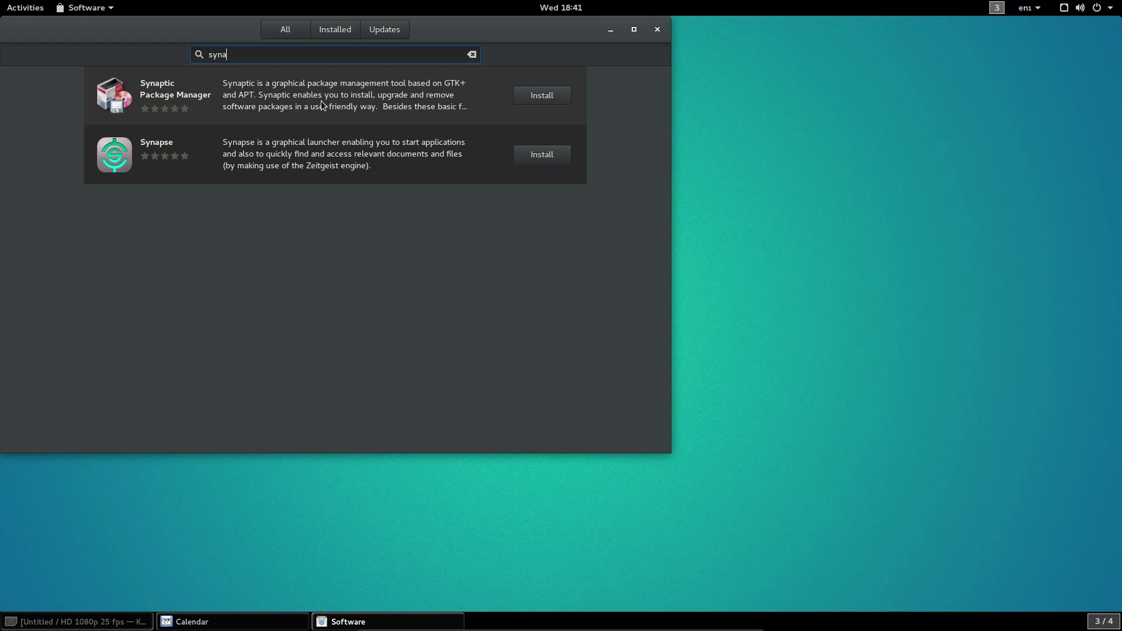
Quit Software and check the clock/notifications, workspace, keyboard layout and system menus.
{"action": "key", "text": "ctrl+q"}
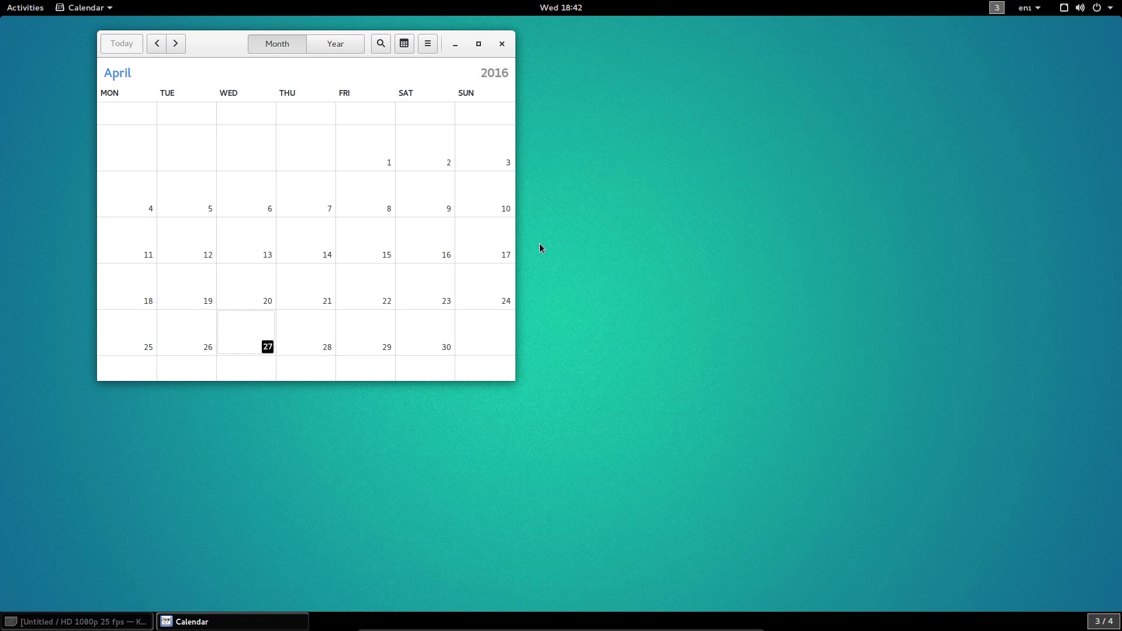
{"action": "left_click", "coordinate": [559, 8]}
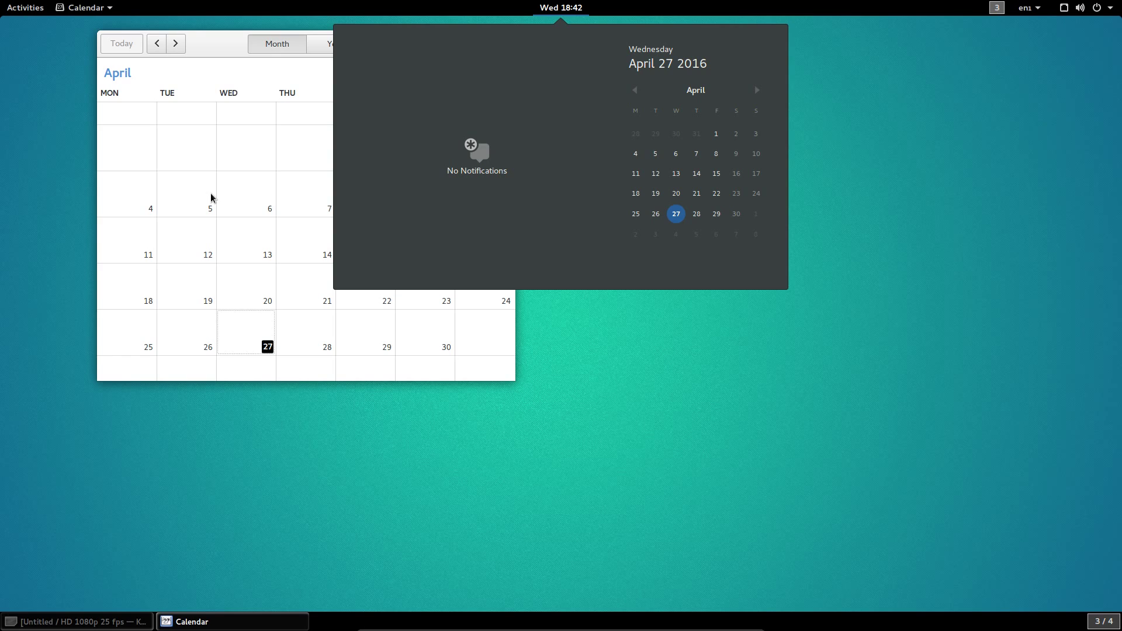
{"action": "left_click", "coordinate": [1000, 30]}
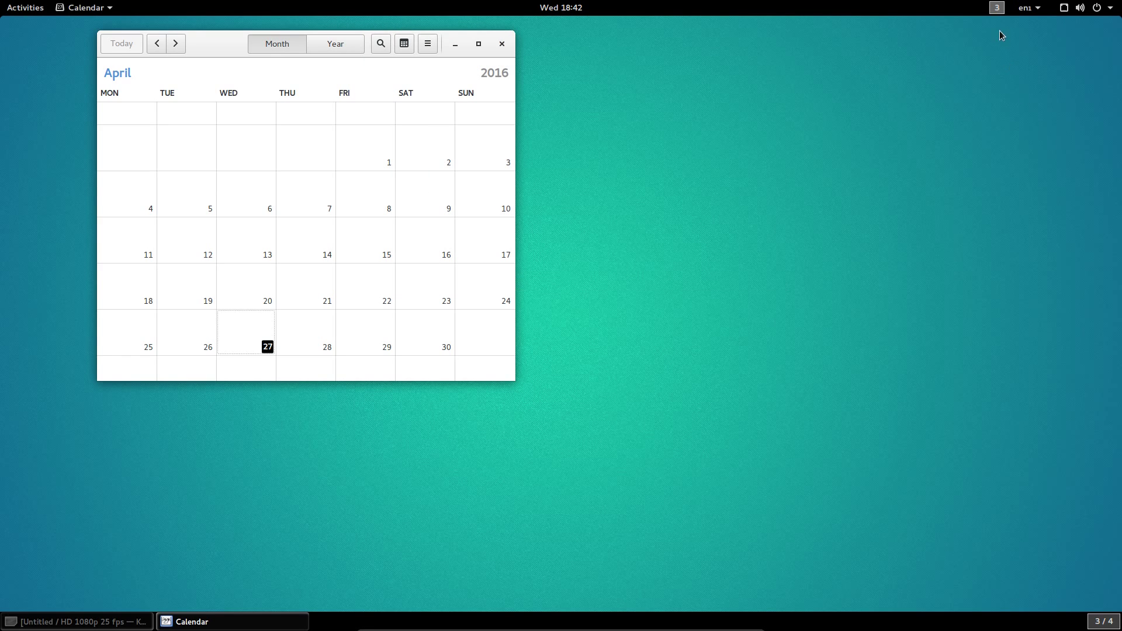
{"action": "left_click", "coordinate": [996, 8]}
{"action": "left_click", "coordinate": [1027, 12]}
{"action": "left_click", "coordinate": [1028, 12]}
{"action": "mouse_move", "coordinate": [1064, 9]}
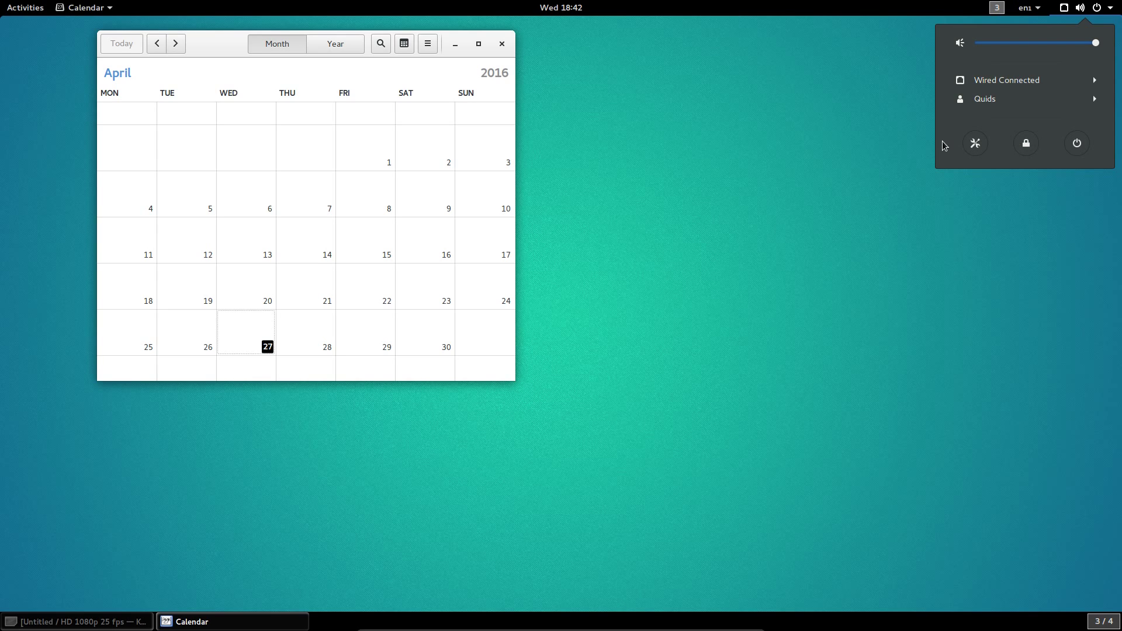
View and close Calendar's About window, then open the Activities overview.
{"action": "left_click", "coordinate": [86, 8]}
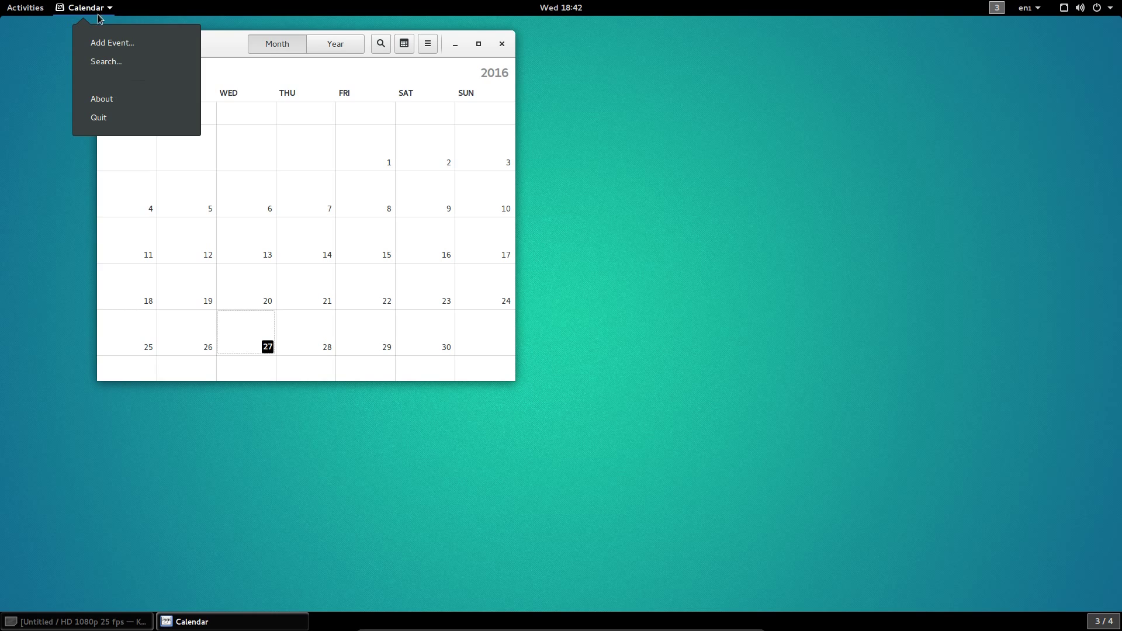
{"action": "left_click", "coordinate": [110, 103]}
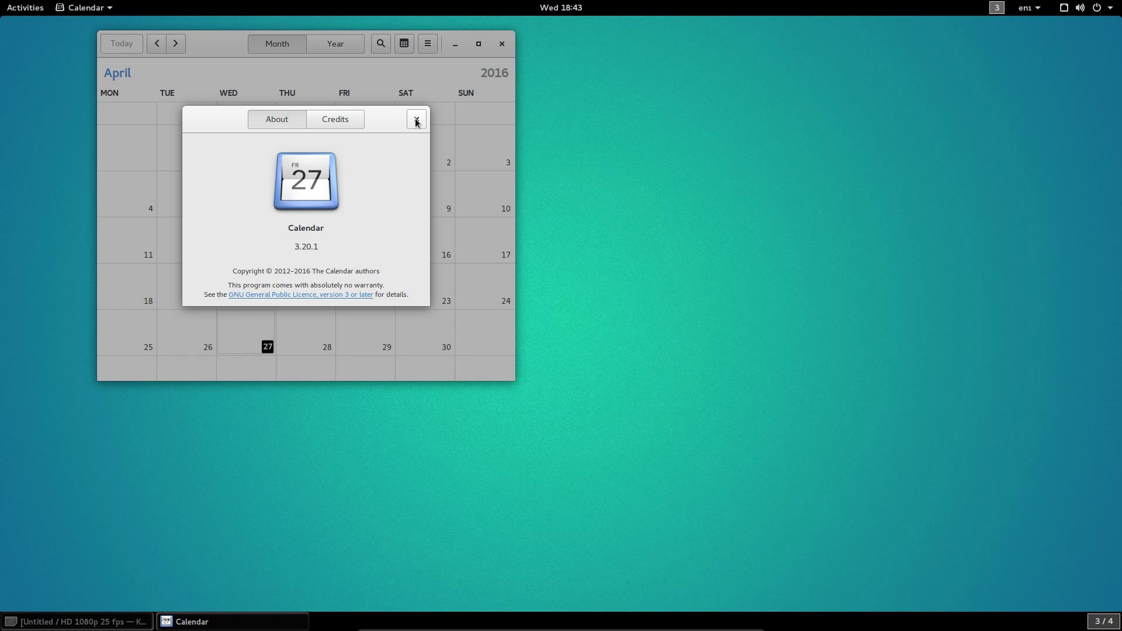
{"action": "left_click", "coordinate": [417, 120]}
{"action": "left_click", "coordinate": [12, 7]}
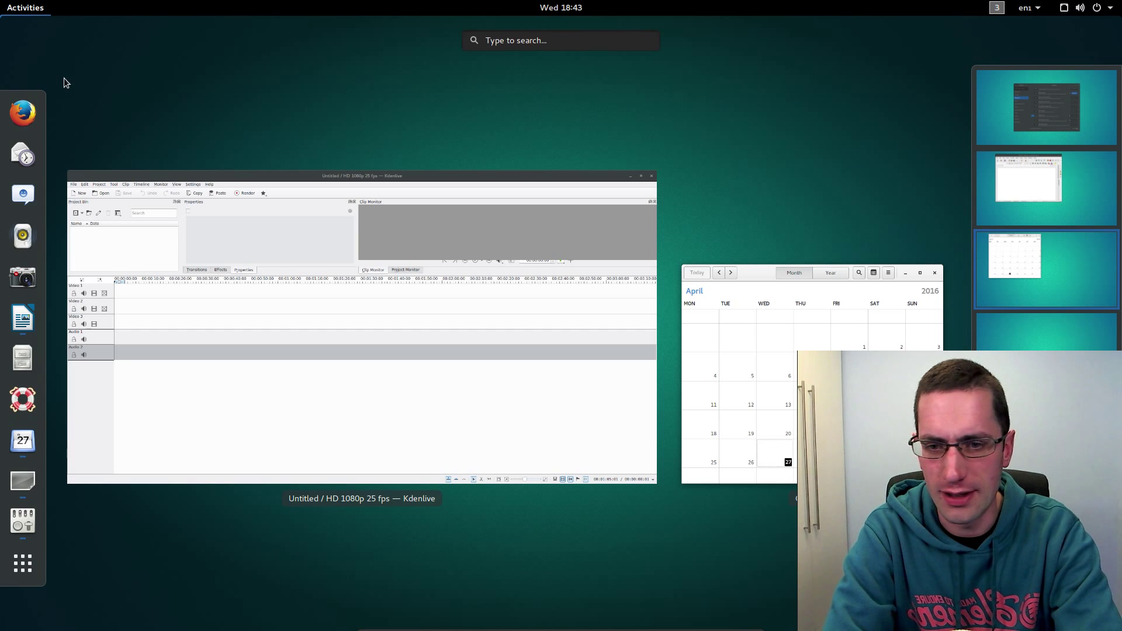
On empty workspace 4, run a web search for 'steamos'.
{"action": "left_click", "coordinate": [1099, 337]}
{"action": "left_click", "coordinate": [1012, 344]}
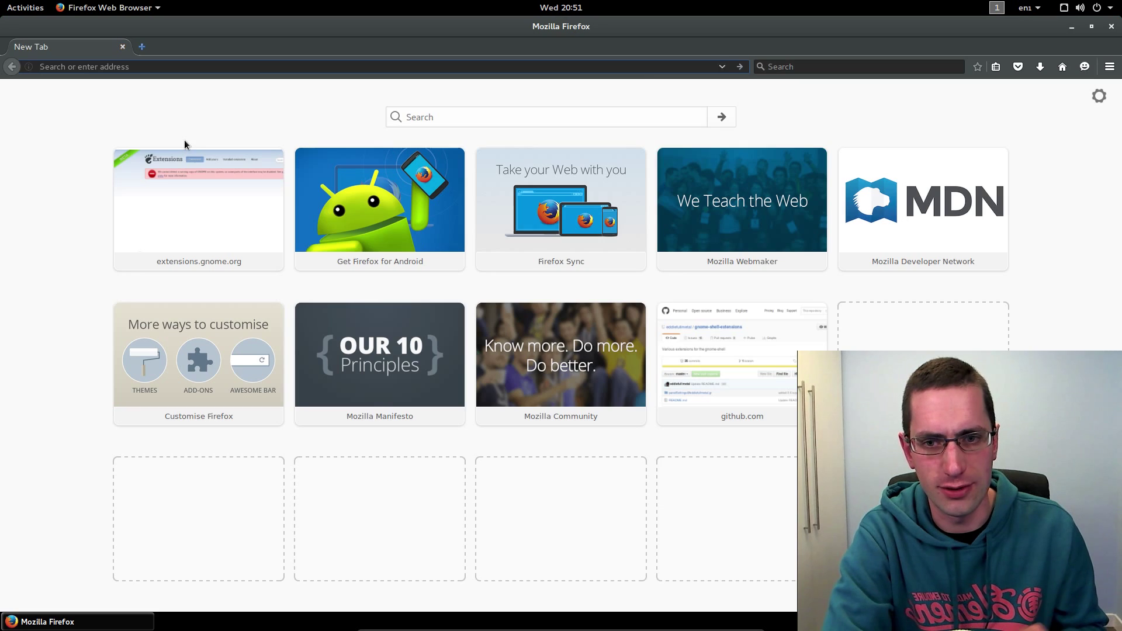
{"action": "type", "text": "steam"}
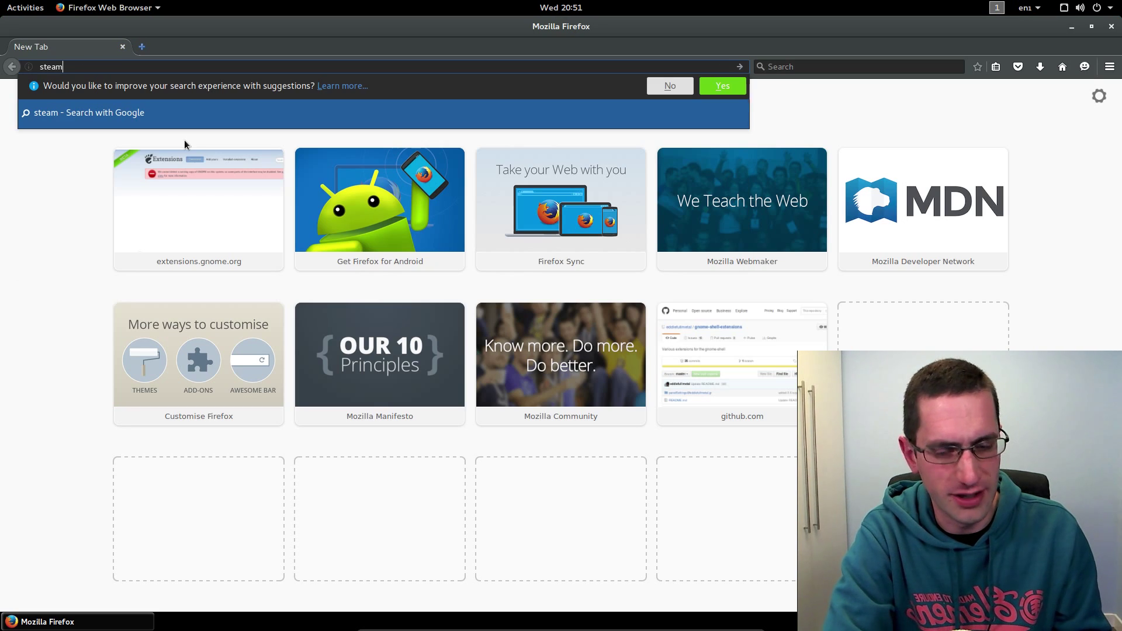
{"action": "type", "text": "os"}
{"action": "key", "text": "Return"}
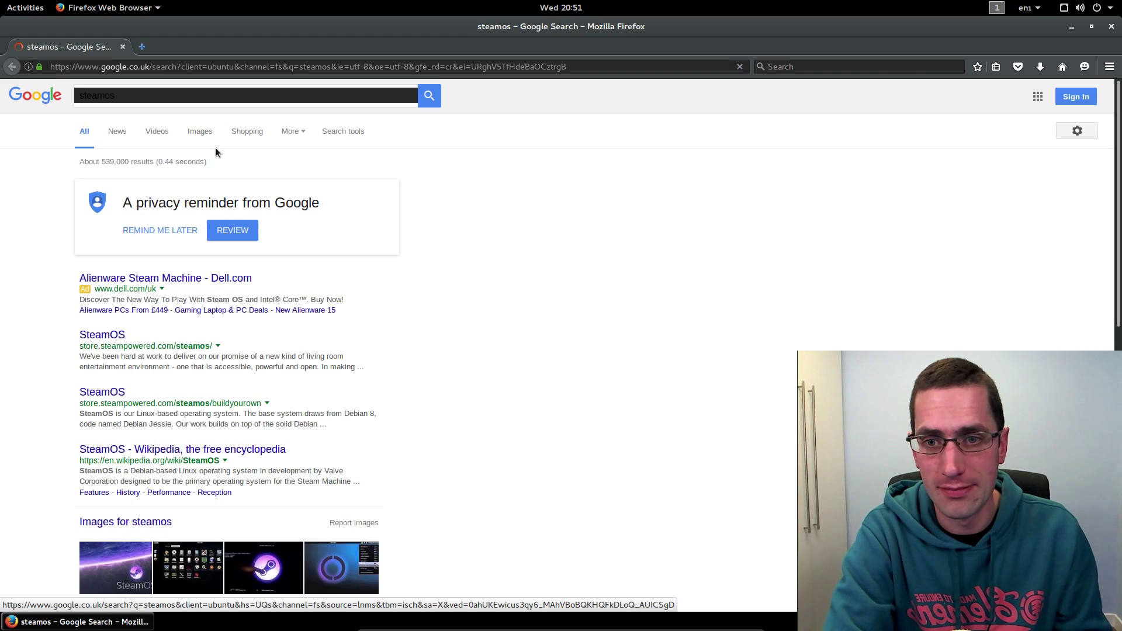
Open Files at the home folder, then bring the Firefox search results back to front.
{"action": "key", "text": "super"}
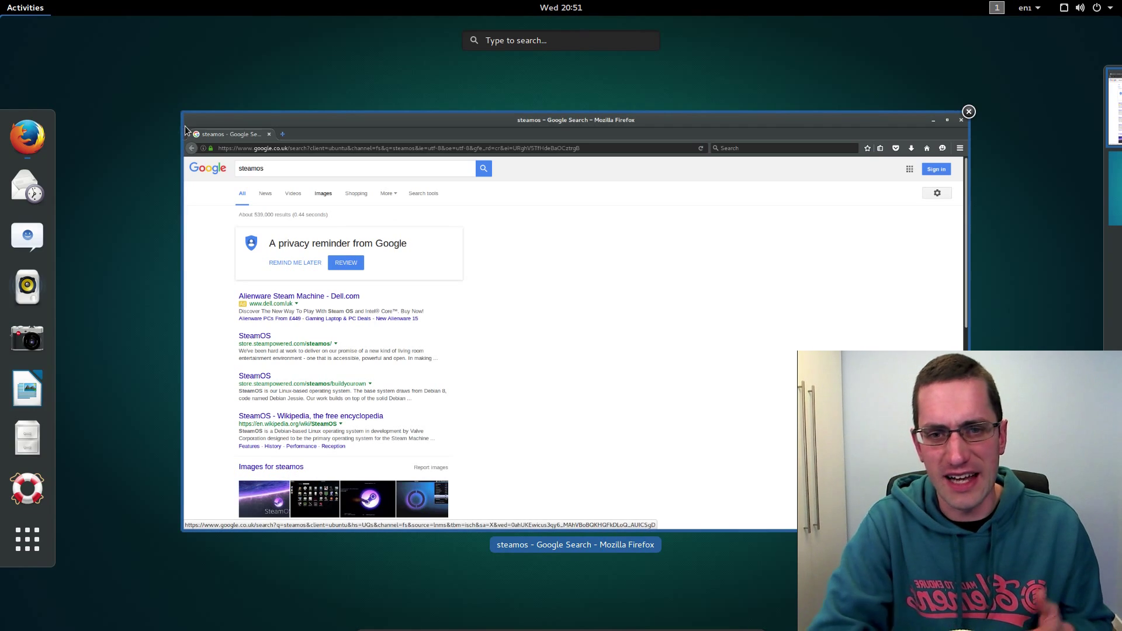
{"action": "left_click", "coordinate": [21, 451]}
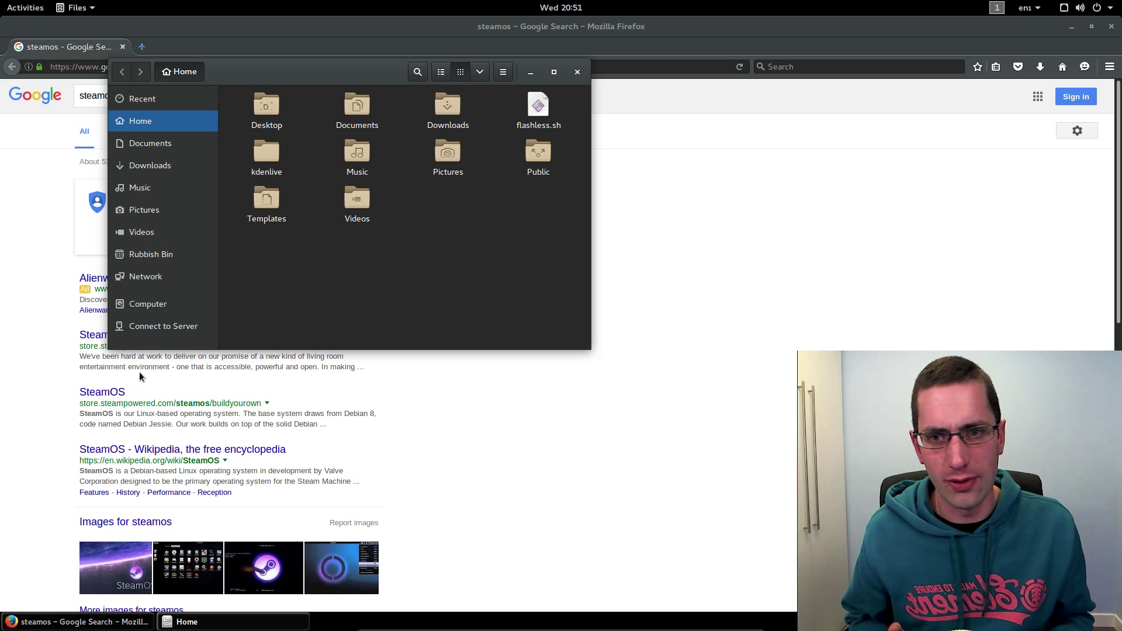
{"action": "key", "text": "alt+Tab"}
{"action": "key", "text": "alt+Tab"}
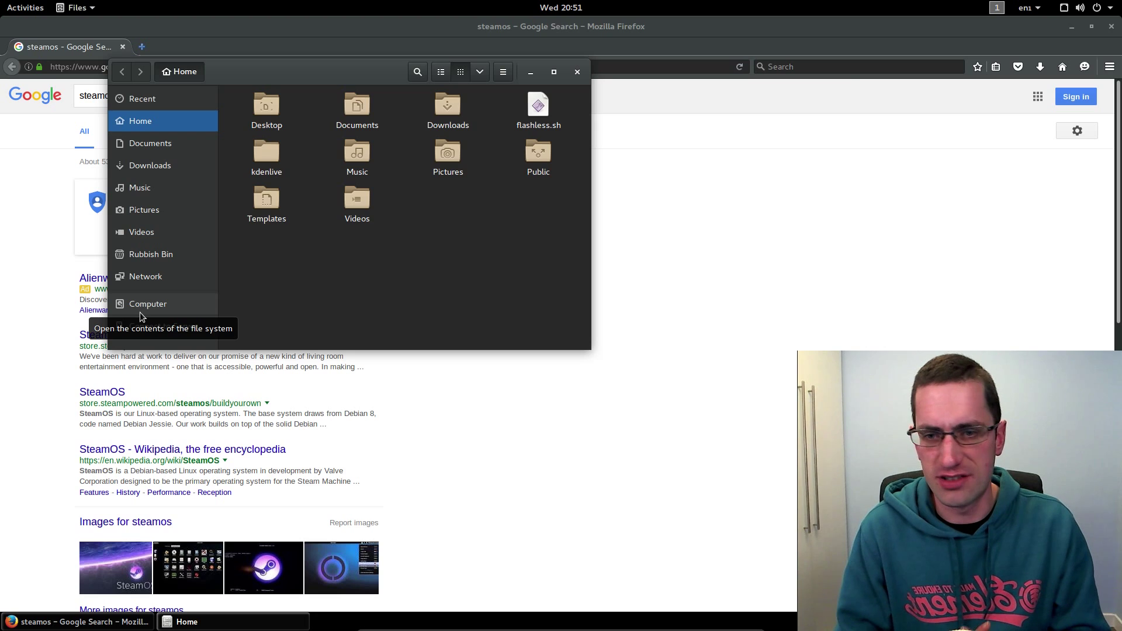
{"action": "key", "text": "super"}
{"action": "key", "text": "Right"}
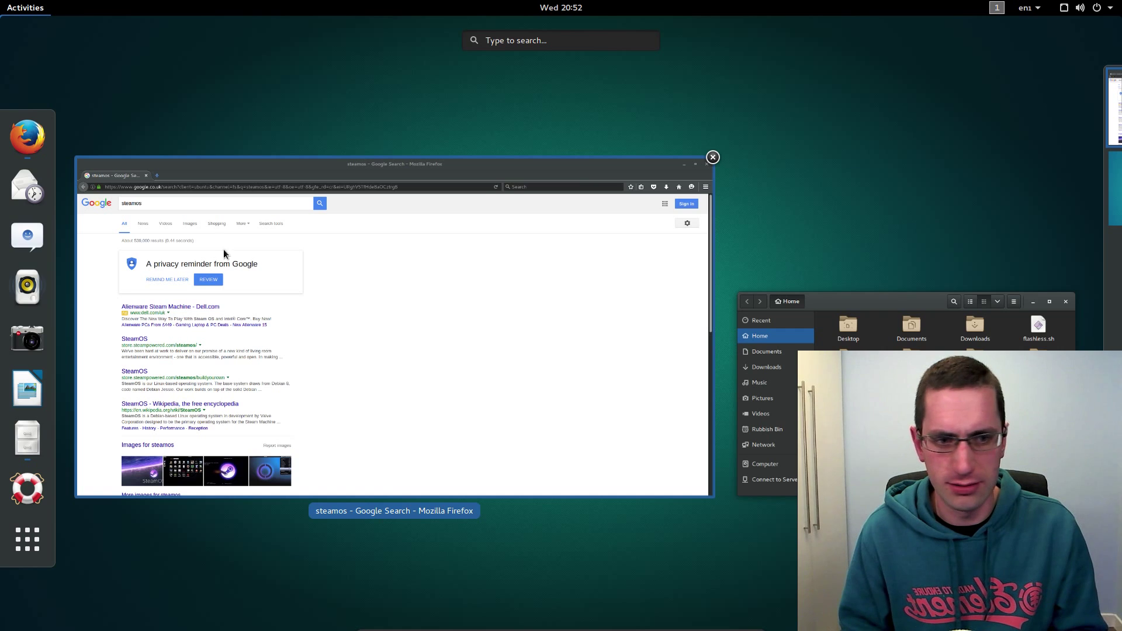
{"action": "left_click", "coordinate": [393, 377]}
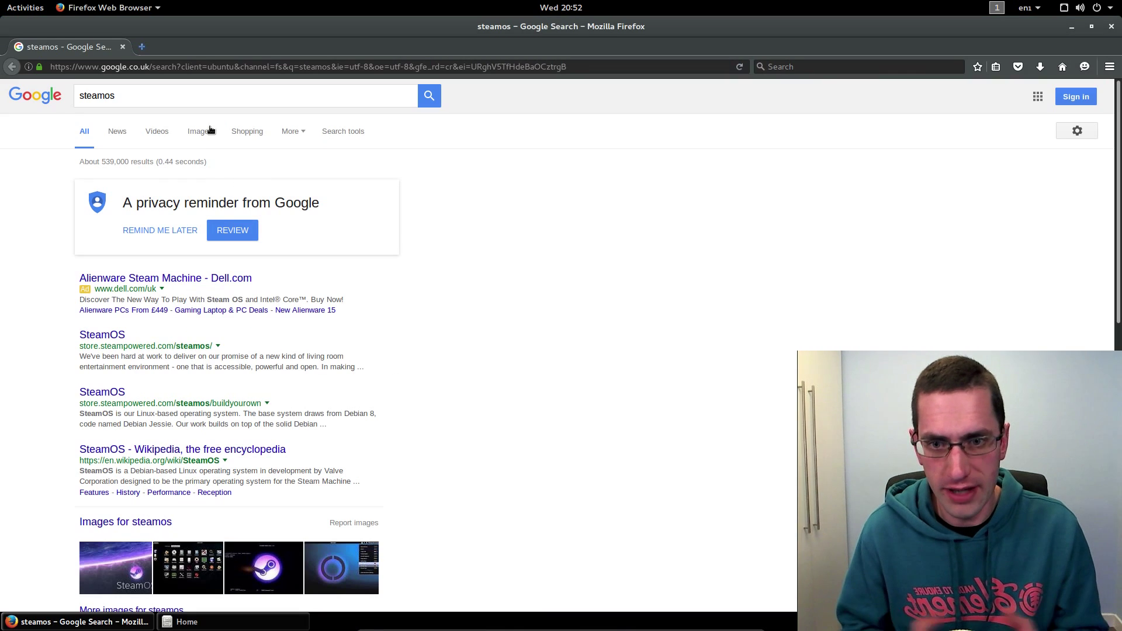
From the SteamOS page, download steam_latest.deb and open it in Software Install.
{"action": "left_click", "coordinate": [107, 339]}
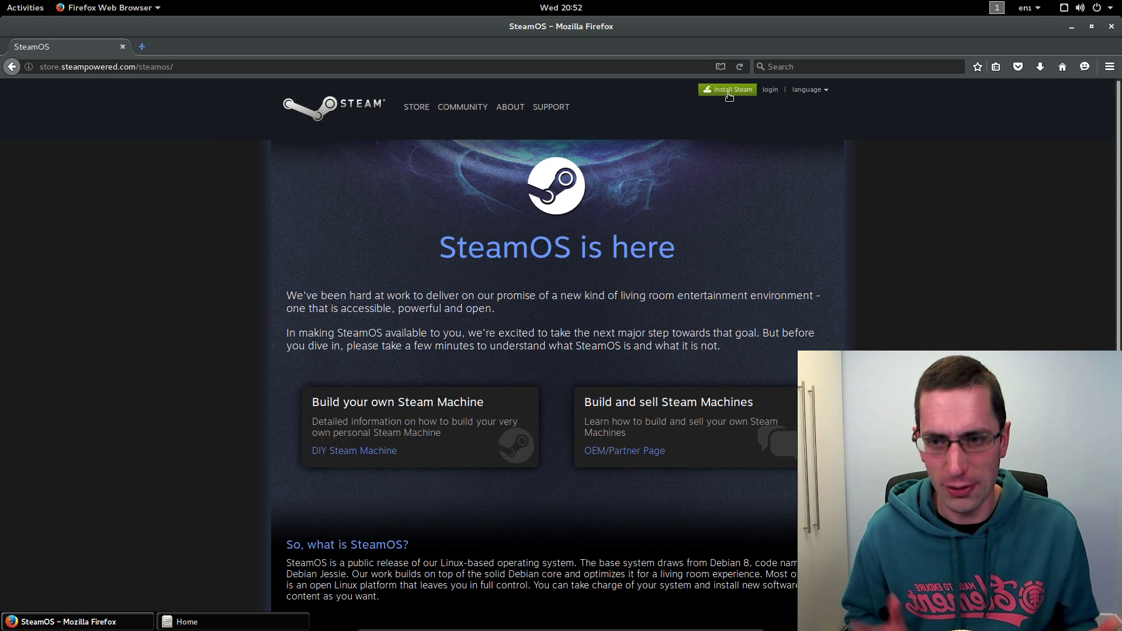
{"action": "left_click", "coordinate": [730, 94]}
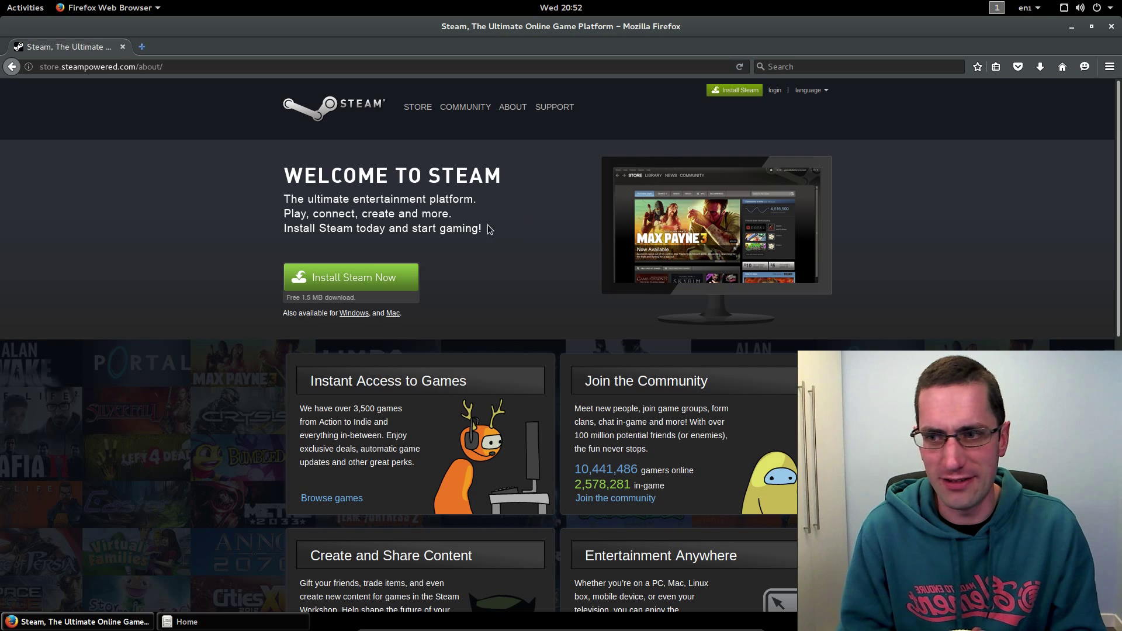
{"action": "left_click", "coordinate": [377, 277]}
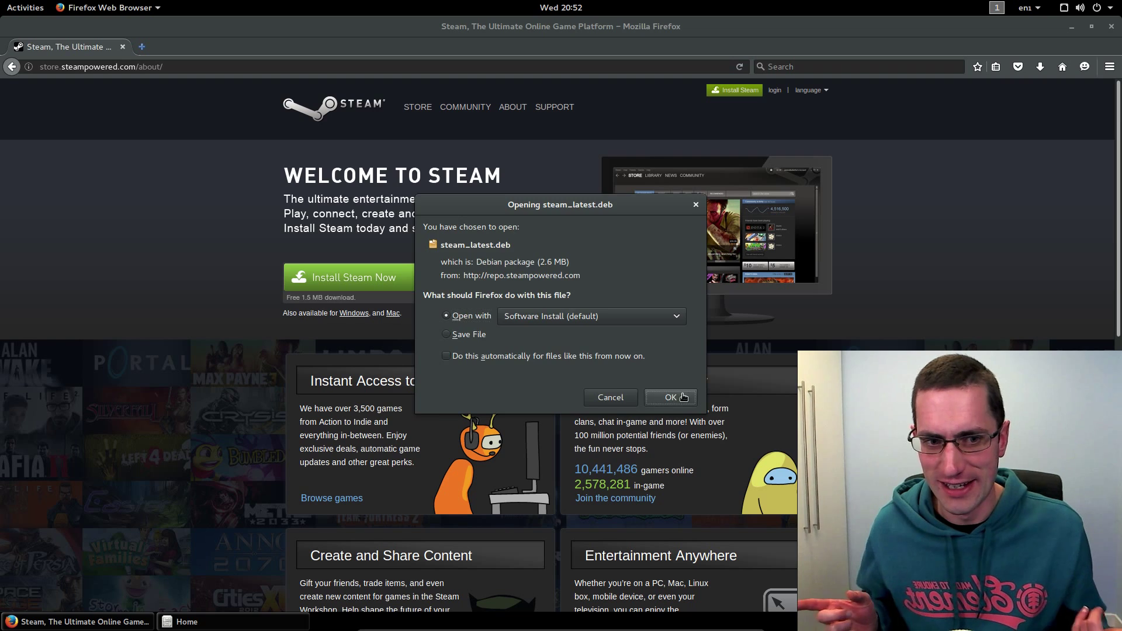
{"action": "left_click", "coordinate": [670, 397]}
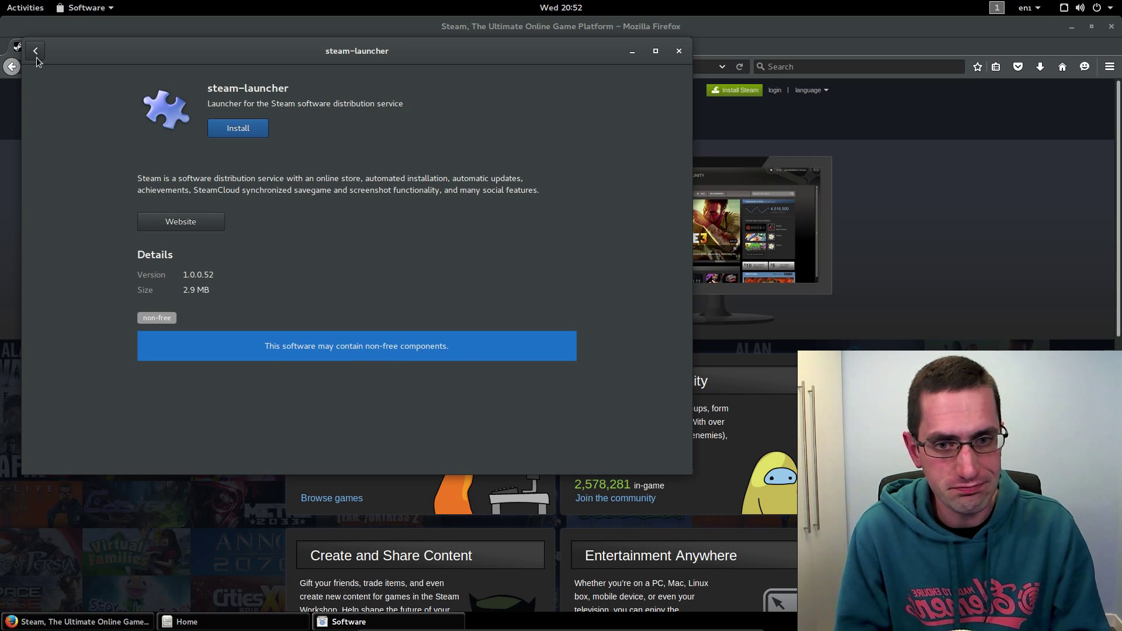
Close the steam-launcher page and search the overview for 'steam', then dismiss it.
{"action": "left_click", "coordinate": [679, 51]}
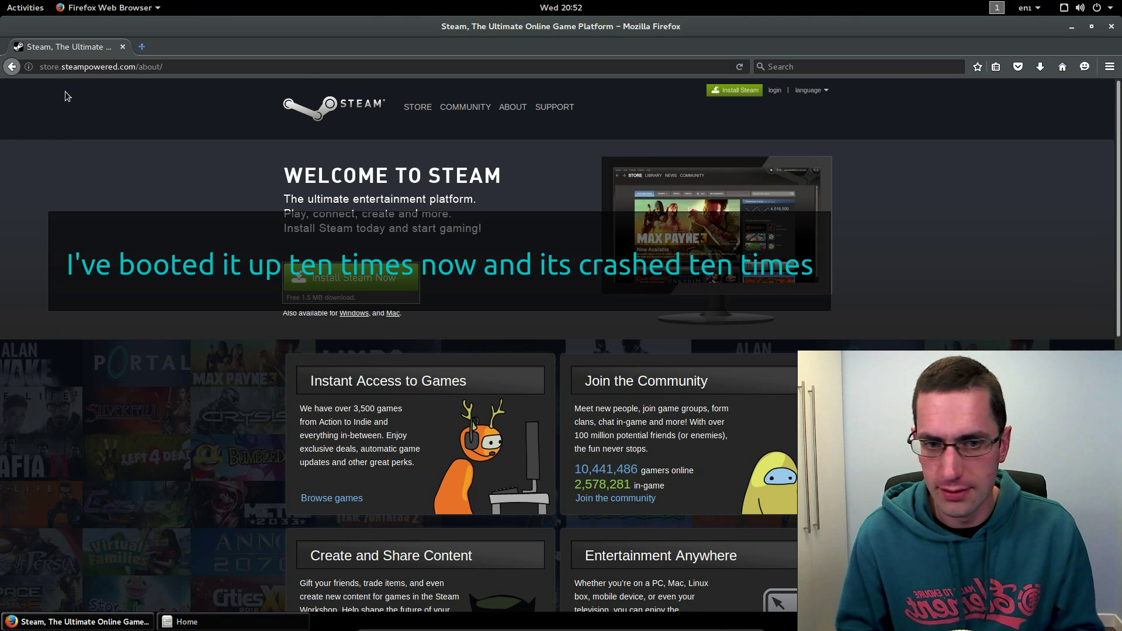
{"action": "key", "text": "super"}
{"action": "type", "text": "s"}
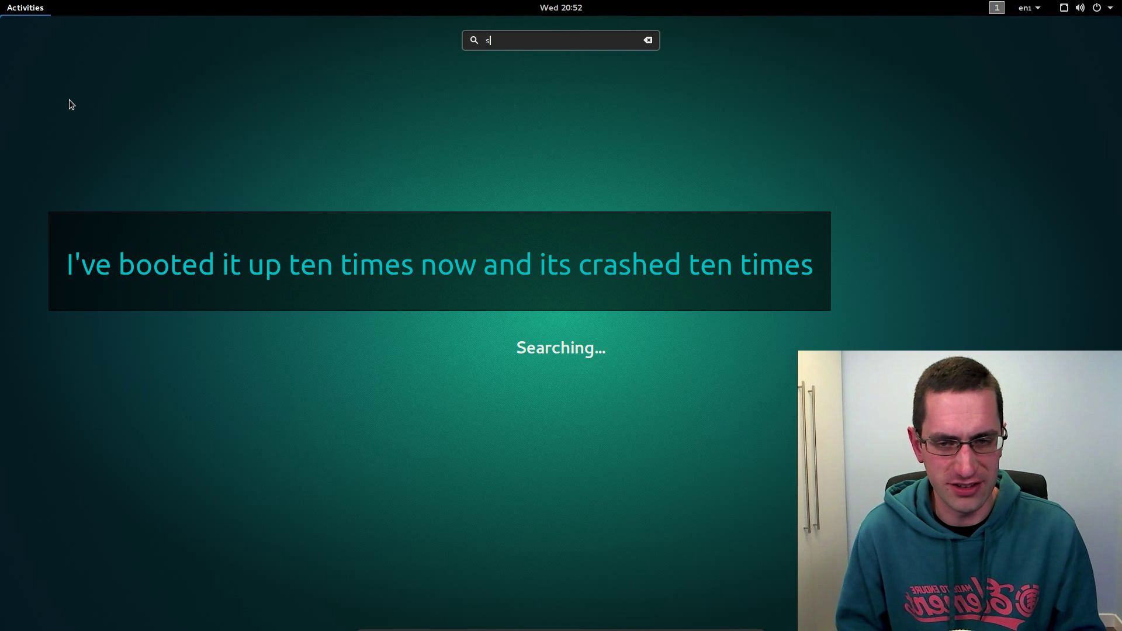
{"action": "type", "text": "tea"}
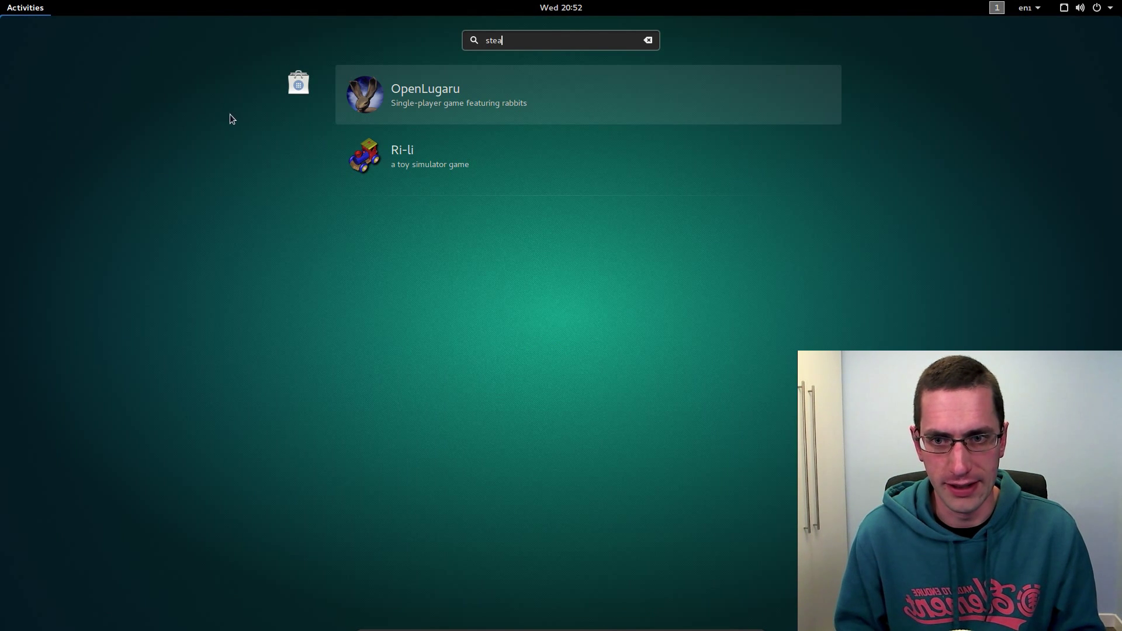
{"action": "type", "text": "m"}
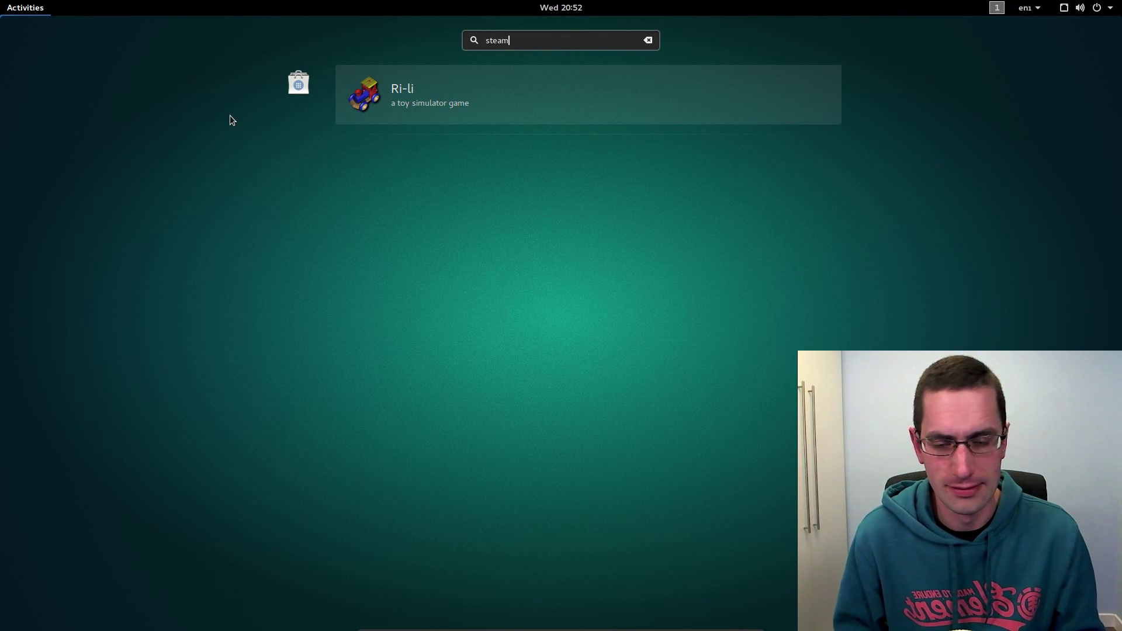
{"action": "key", "text": "Escape"}
{"action": "key", "text": "Escape"}
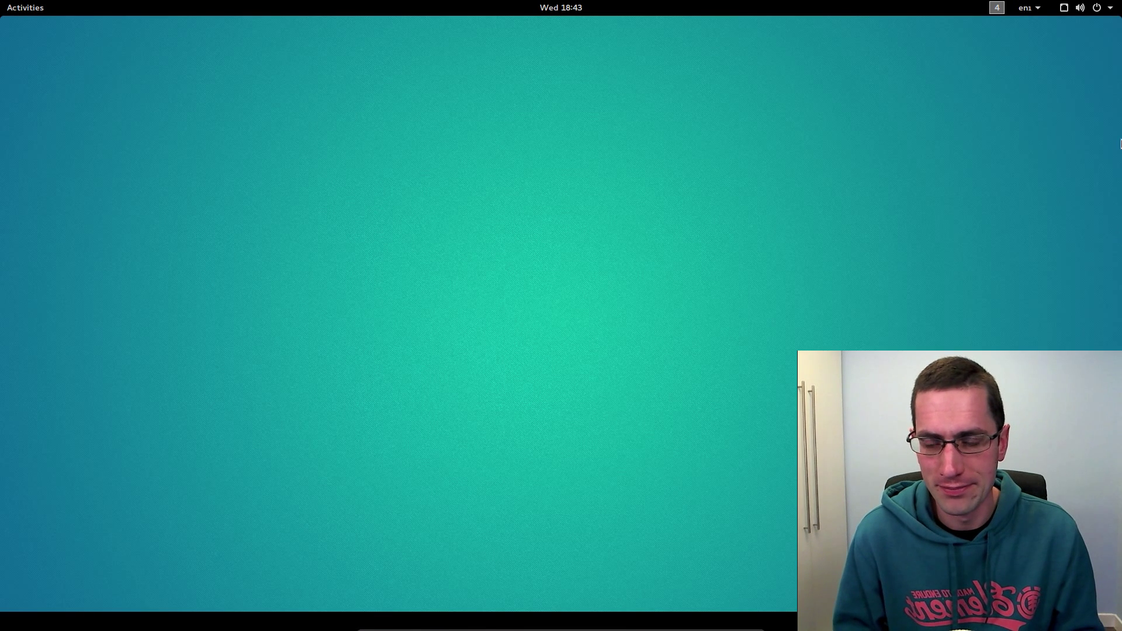
Power off the computer from the system menu and confirm.
{"action": "left_click", "coordinate": [1099, 8]}
{"action": "left_click", "coordinate": [1080, 143]}
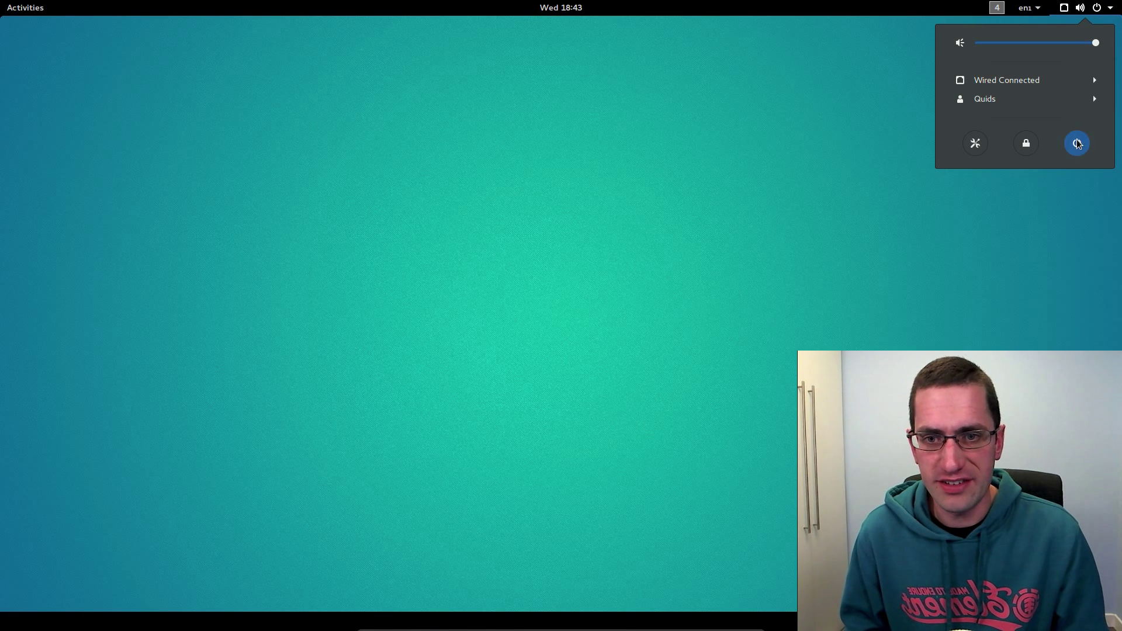
{"action": "left_click", "coordinate": [655, 367]}
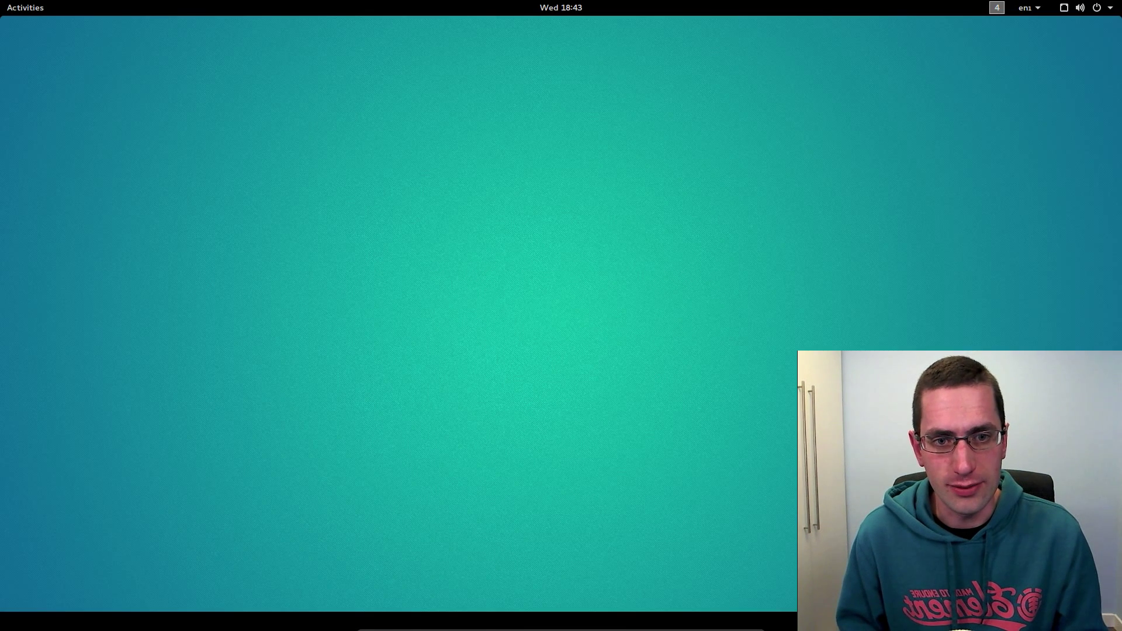